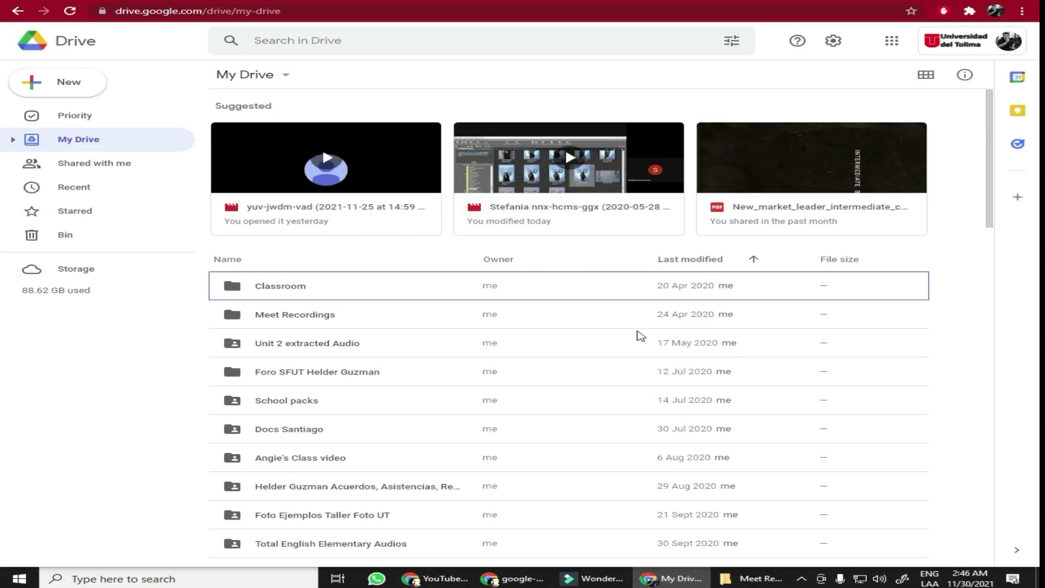
Glance at the YouTube window, then return to the My Drive file list in Google Drive.
click(445, 580)
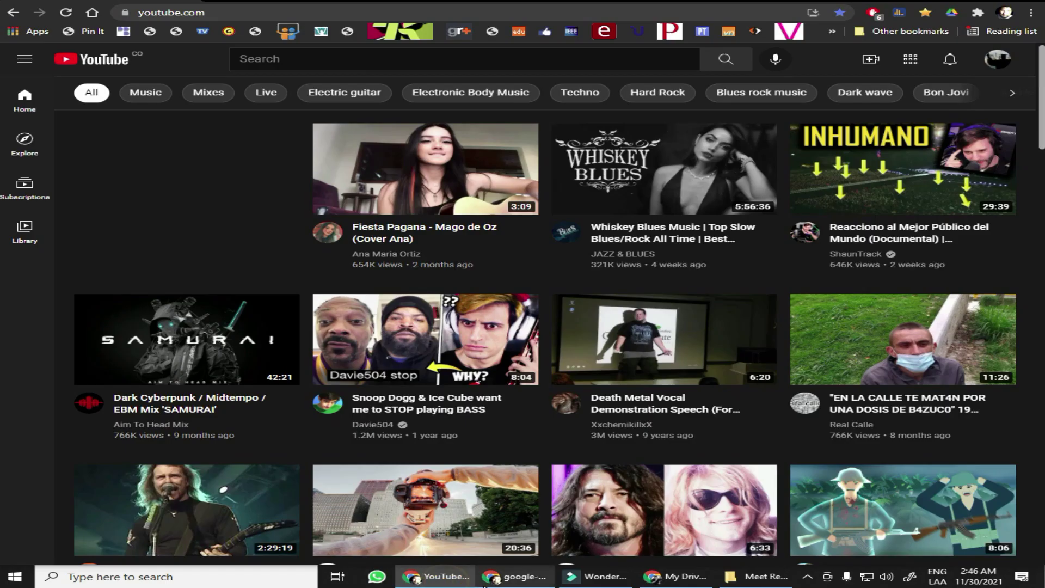
click(675, 576)
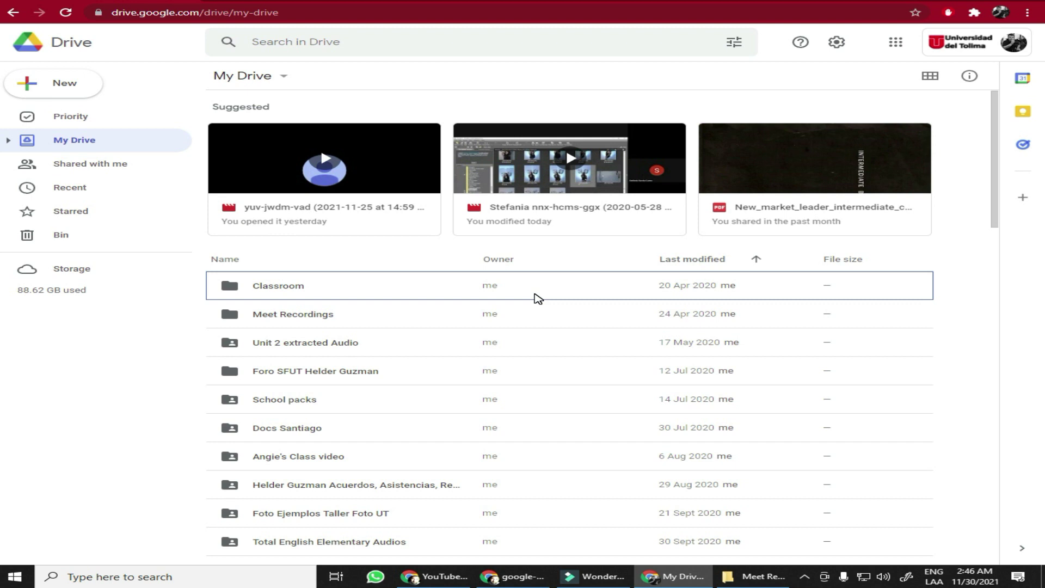
click(995, 95)
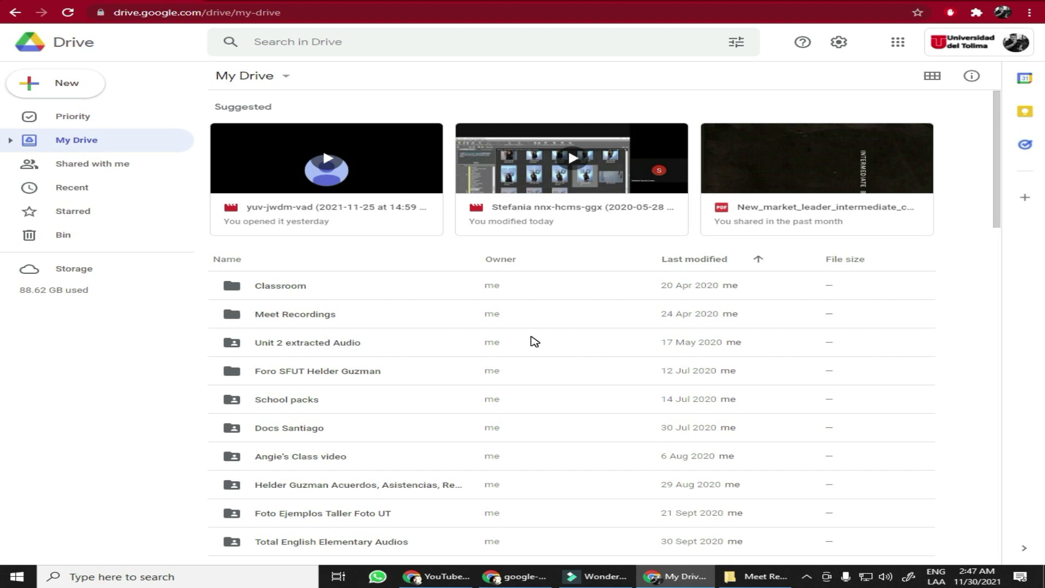
scroll(992, 128, down, 1)
scroll(992, 125, up, 1)
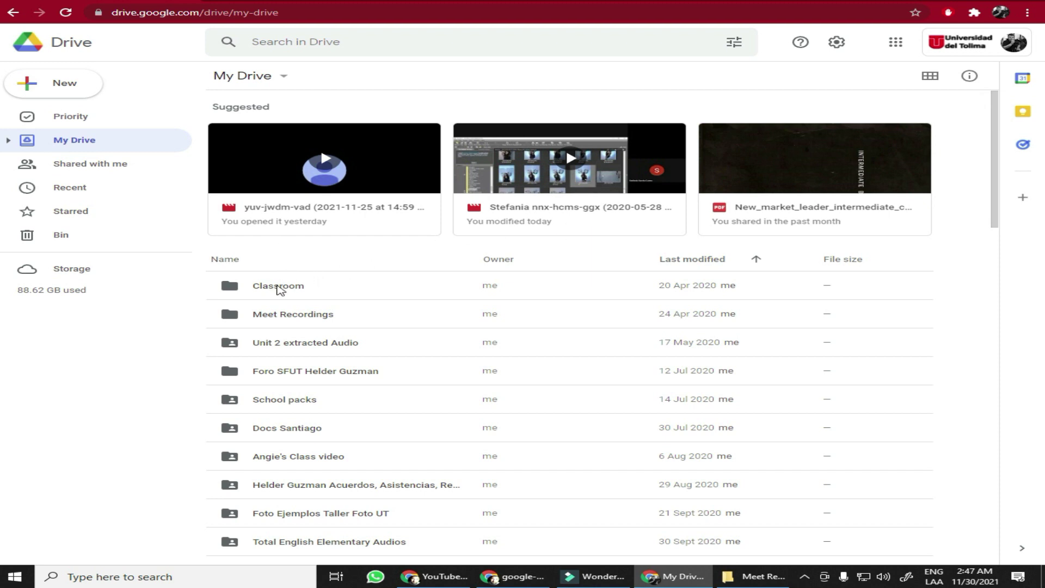
Open the Meet Recordings folder from My Drive.
scroll(329, 297, down, 2)
scroll(329, 297, up, 2)
double_click(285, 316)
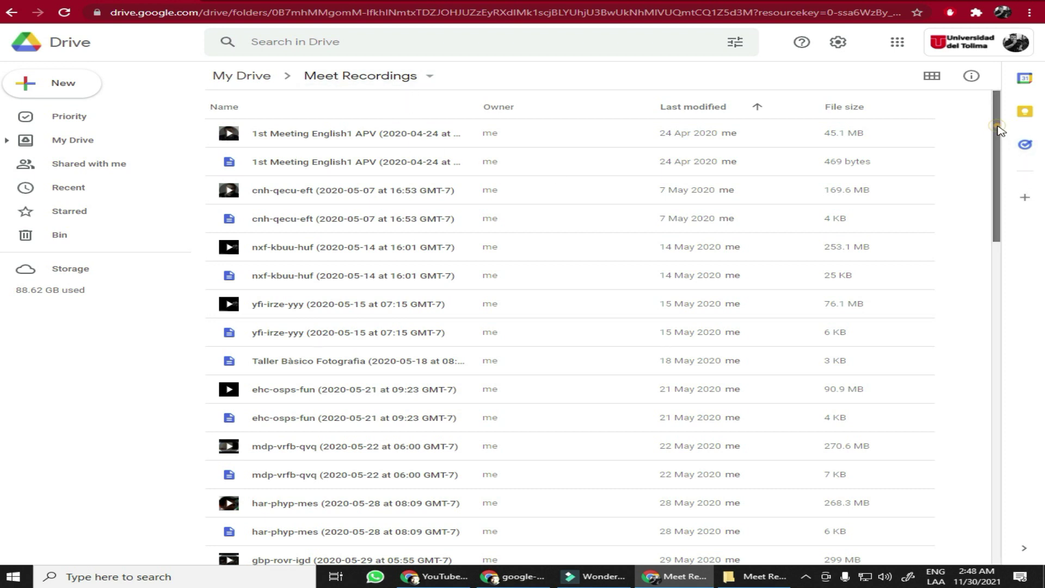
mouse_move(998, 143)
mouse_down()
mouse_move(999, 194)
mouse_move(1027, 245)
mouse_up()
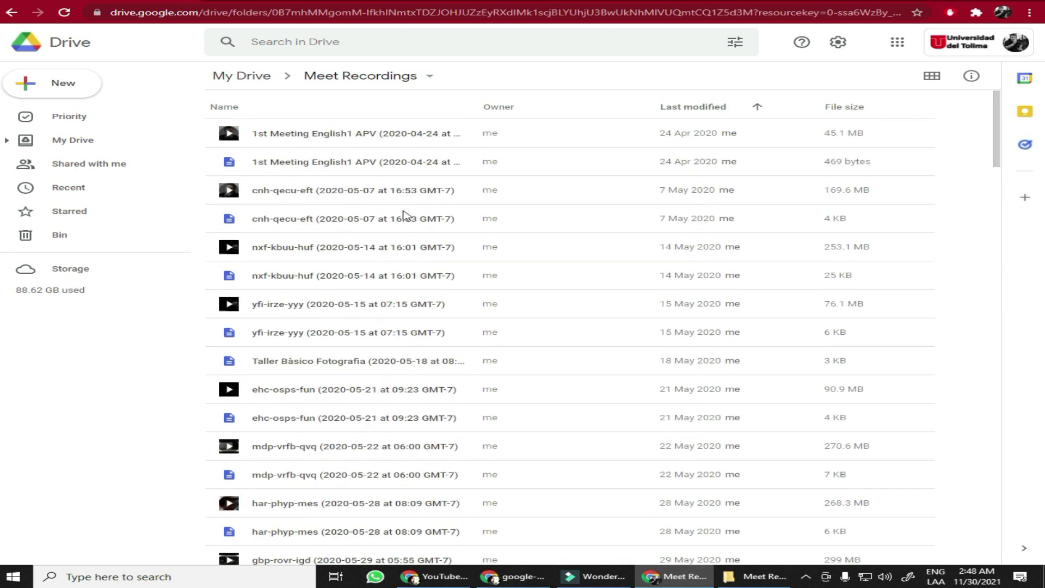
Scroll through the meeting recordings and chat files, then back to the top.
scroll(402, 212, down, 5)
scroll(401, 211, down, 5)
scroll(403, 212, down, 5)
scroll(404, 212, down, 5)
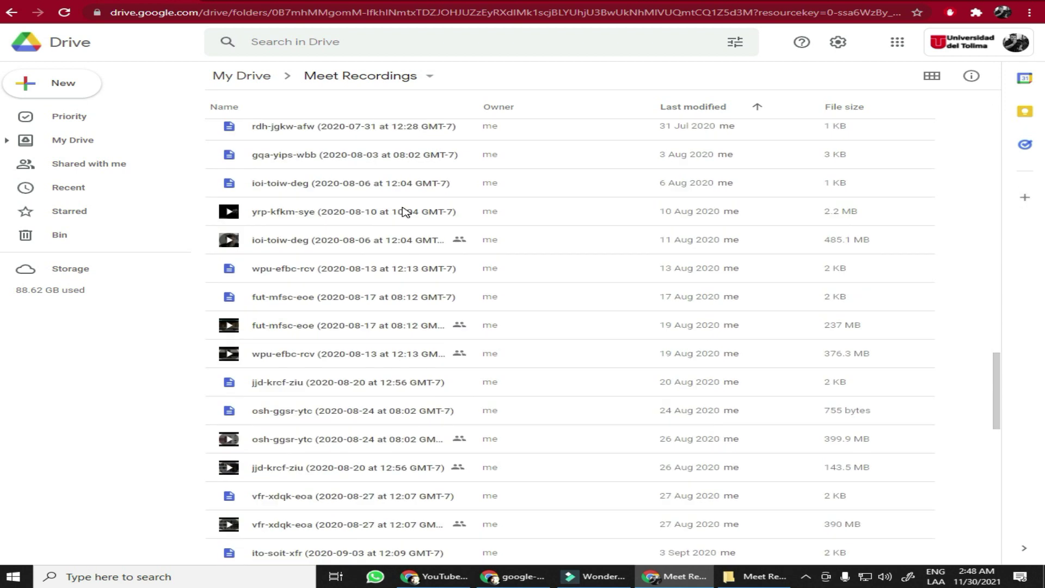
scroll(405, 212, down, 5)
scroll(405, 212, up, 5)
scroll(402, 211, up, 5)
scroll(401, 210, up, 5)
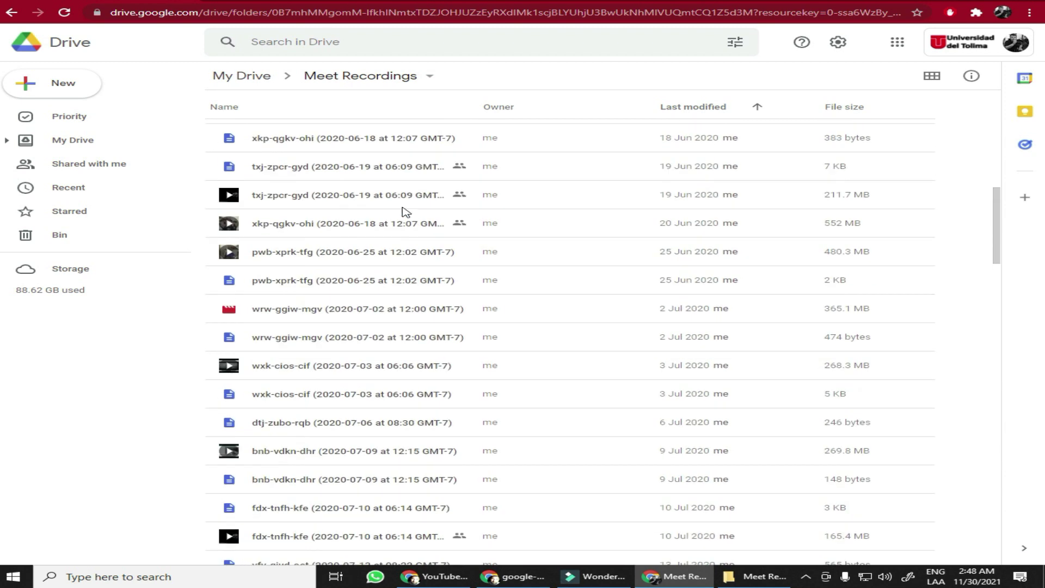
scroll(399, 206, up, 5)
scroll(399, 204, up, 3)
scroll(376, 193, up, 5)
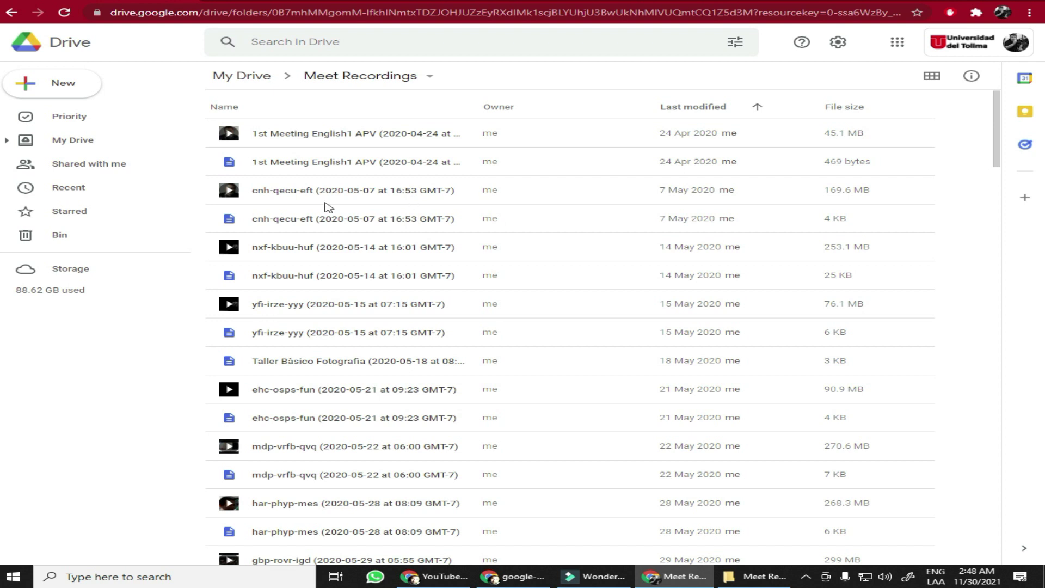
In a new Chrome window, search 'google drive pc' and open the 'Download - Google Drive' page.
key(ctrl+n)
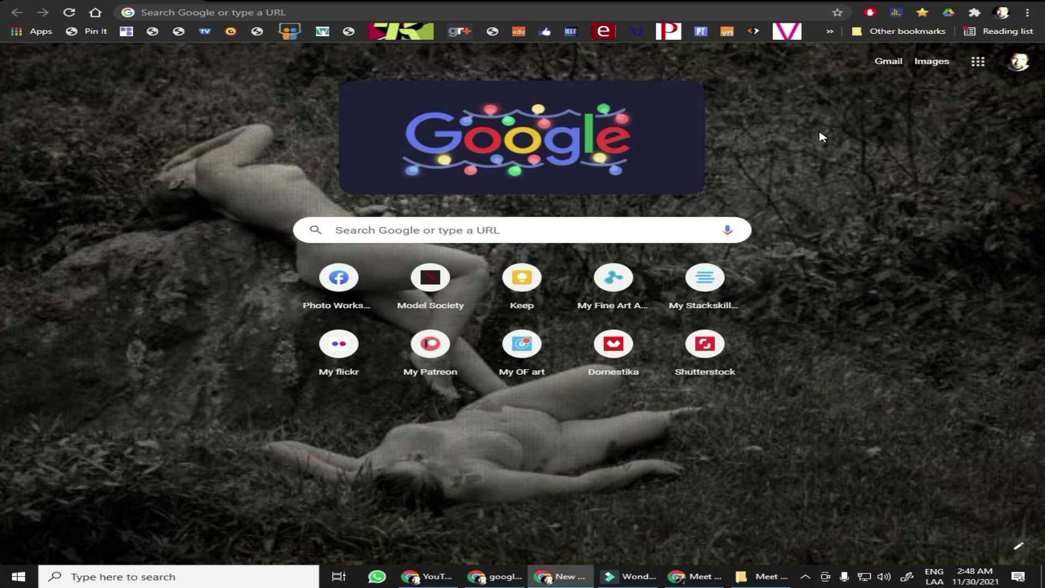
click(607, 226)
text(go)
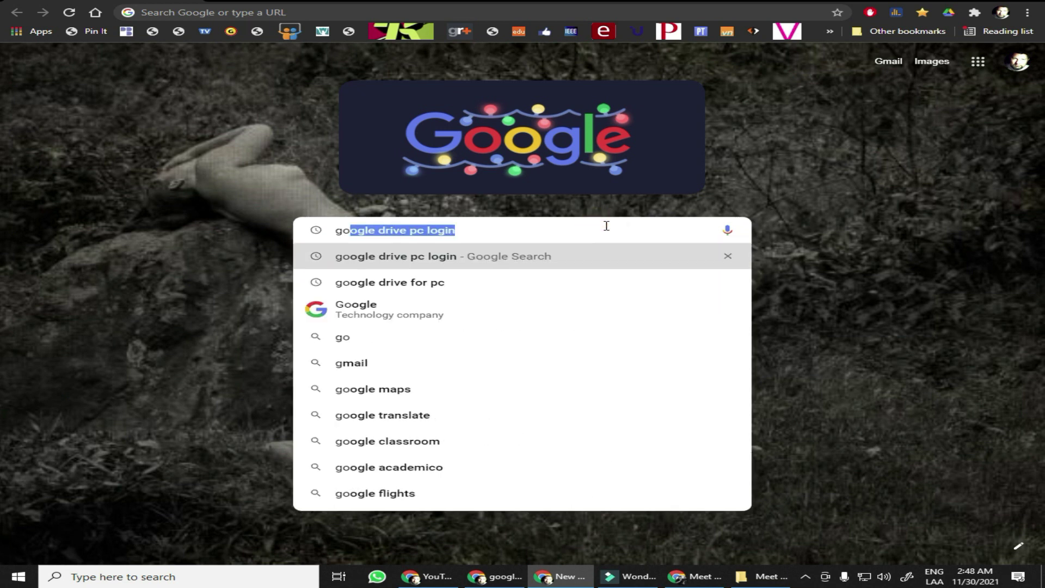
text(ogle)
click(606, 225)
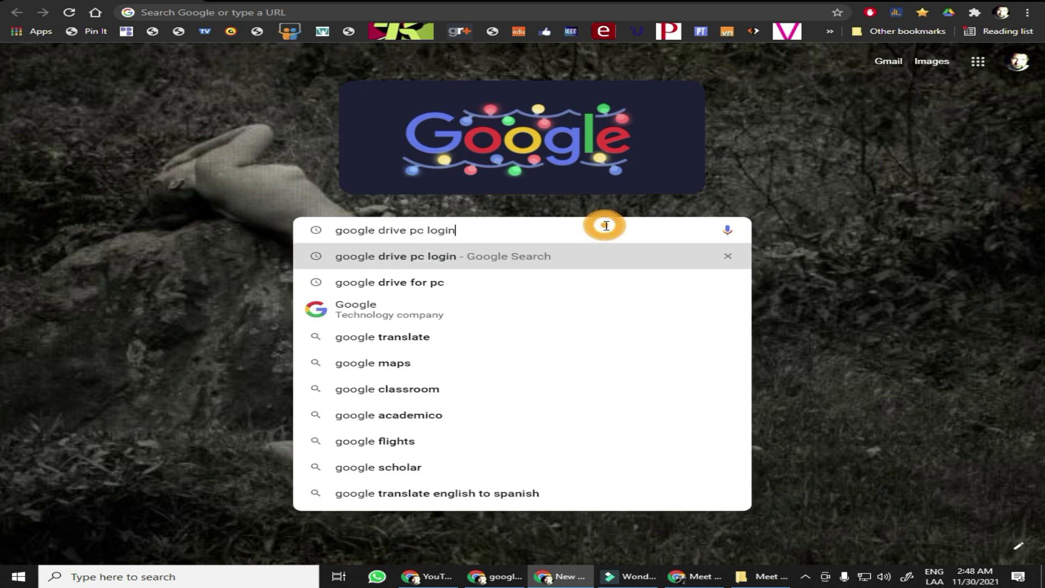
key(BackSpace)
key(BackSpace)
key(BackSpace)
key(BackSpace)
key(BackSpace)
key(BackSpace)
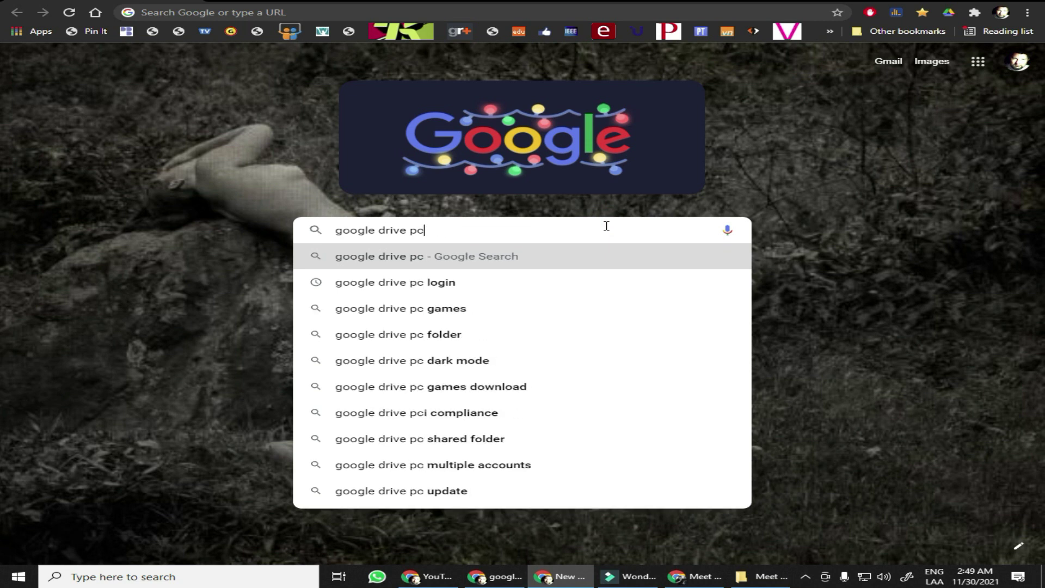
key(Return)
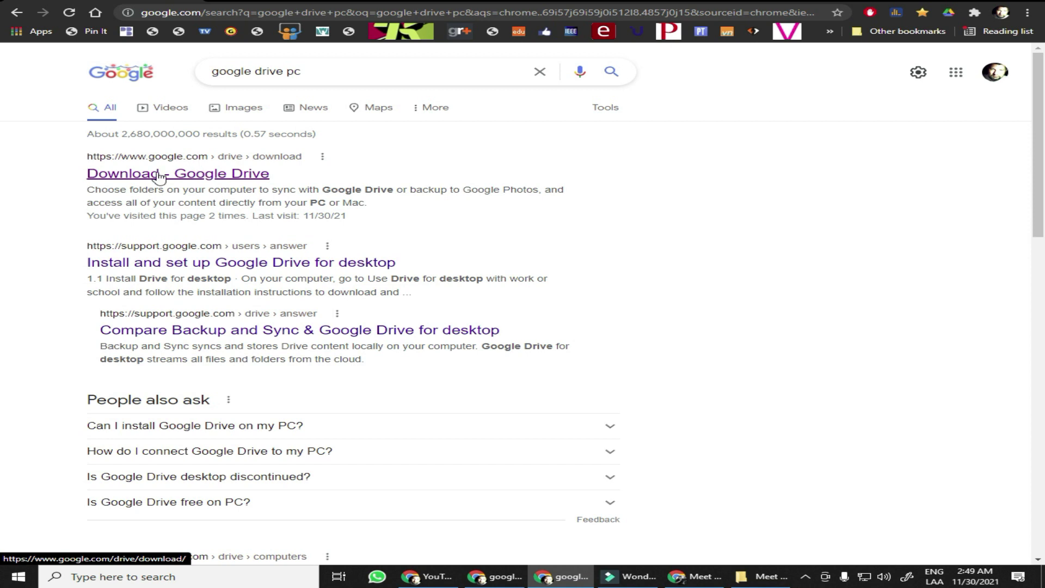
click(243, 183)
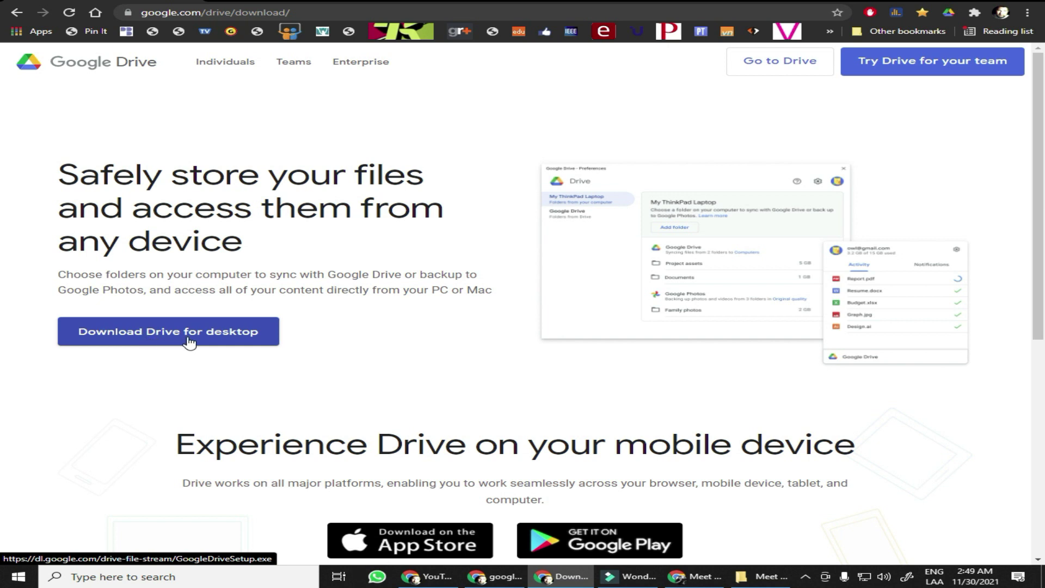
Download the 249 MB GoogleDriveSetup.exe installer and show it in the Downloads folder.
click(237, 342)
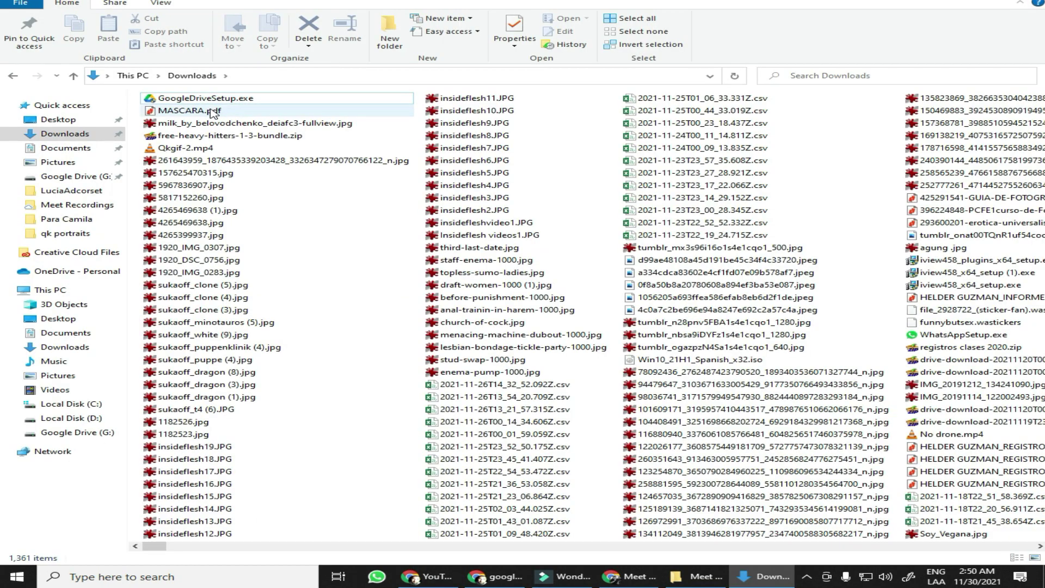
click(233, 99)
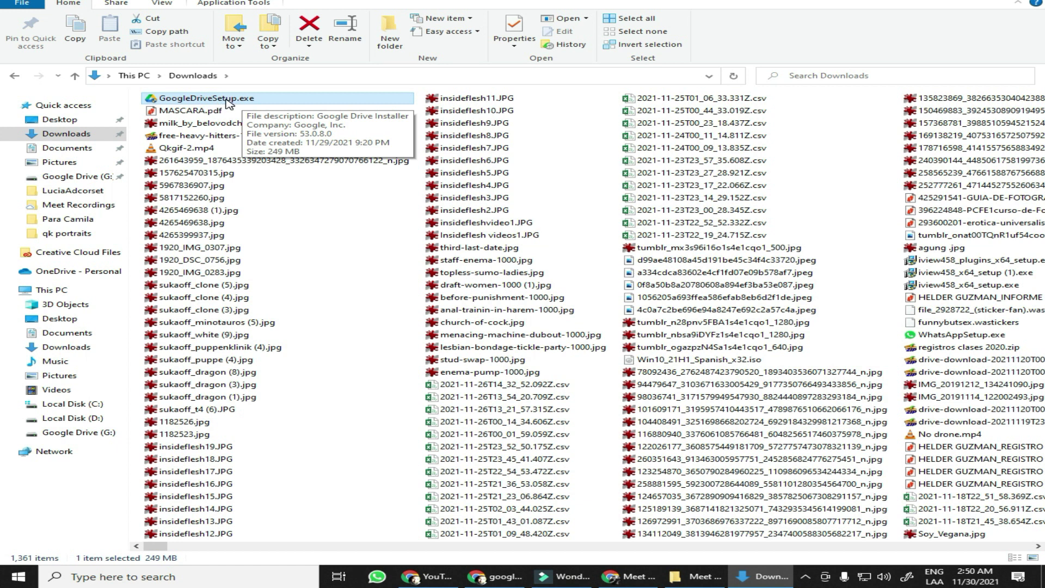
Run GoogleDriveSetup.exe, dismiss the already-installed notice, and bring up the Backup and Sync screenshot.
double_click(233, 101)
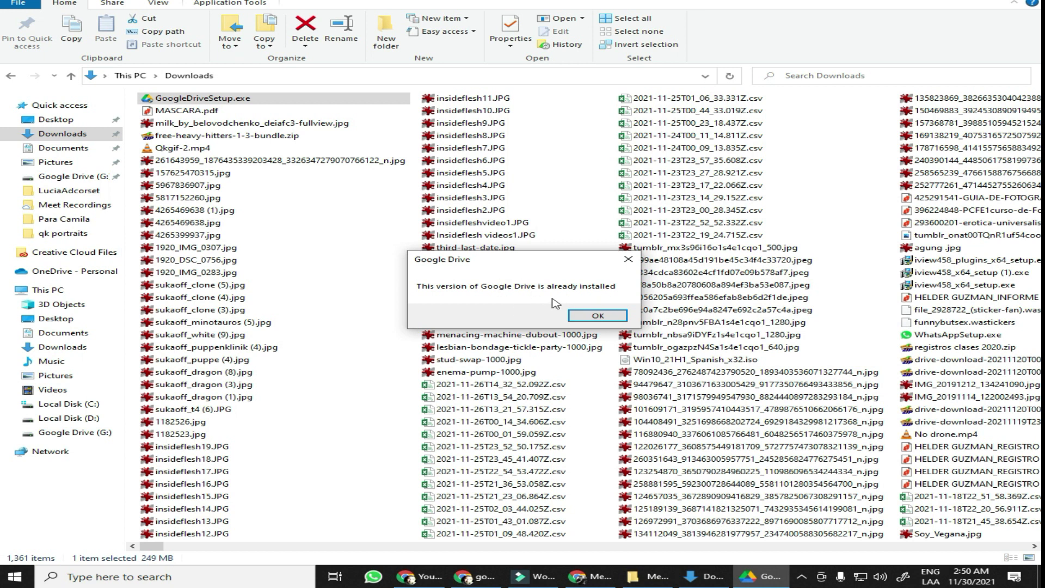
click(597, 316)
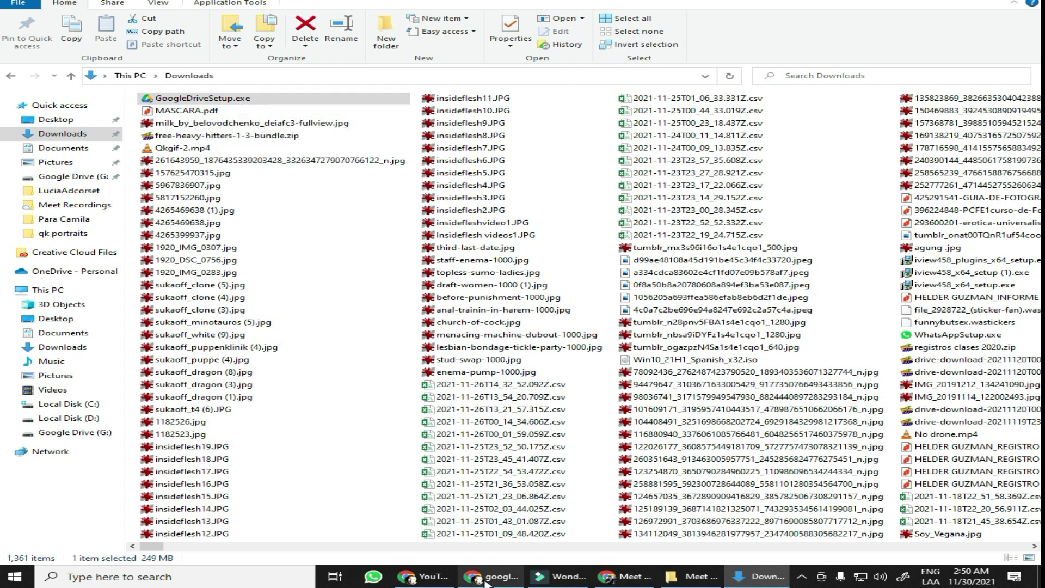
click(506, 583)
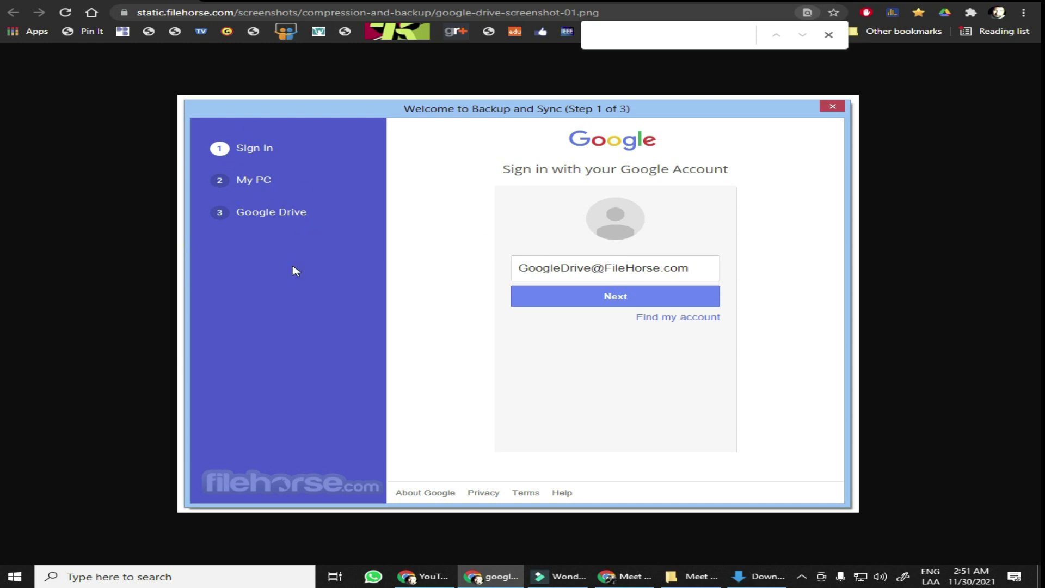
click(631, 578)
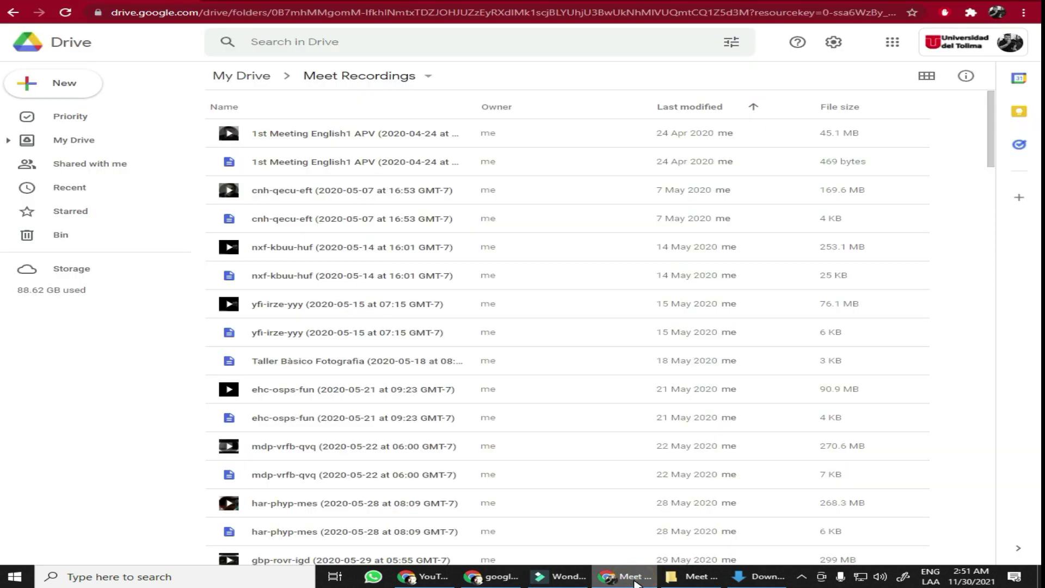
click(634, 581)
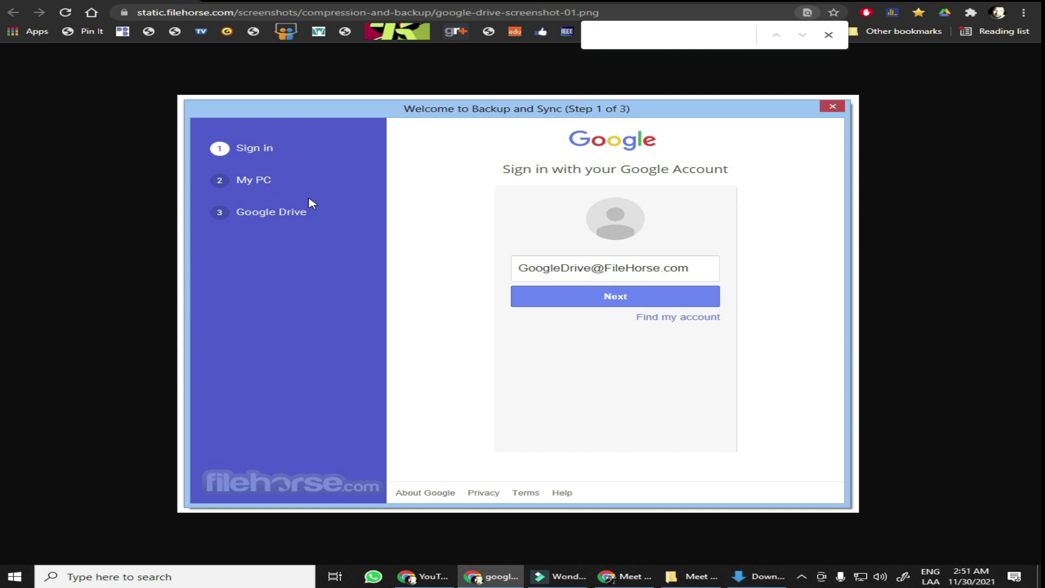
Close the screenshot window and confirm in Drive for desktop's Activity panel that everything is synced.
key(ctrl+w)
click(803, 576)
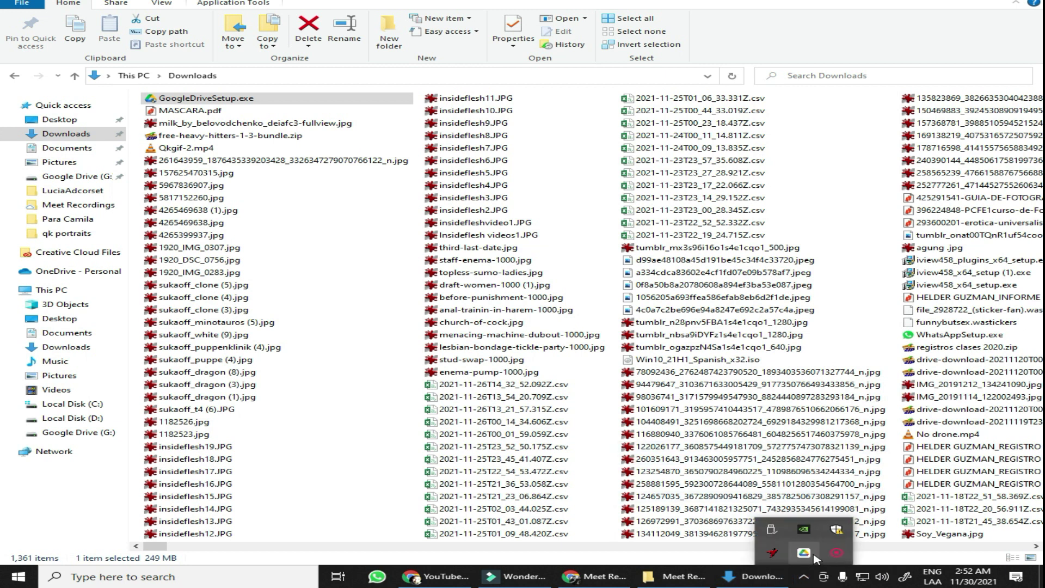
click(809, 577)
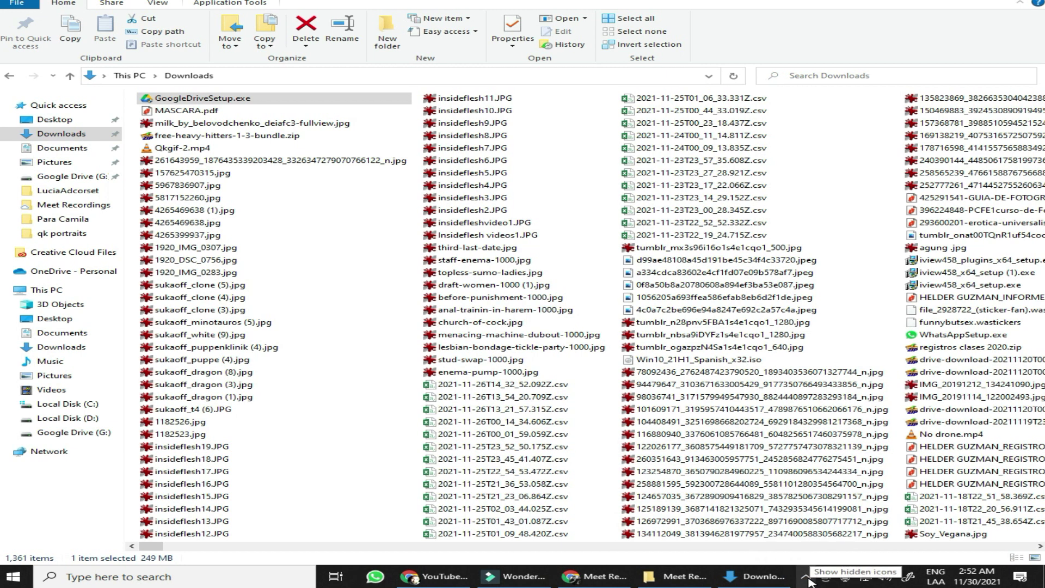
click(807, 578)
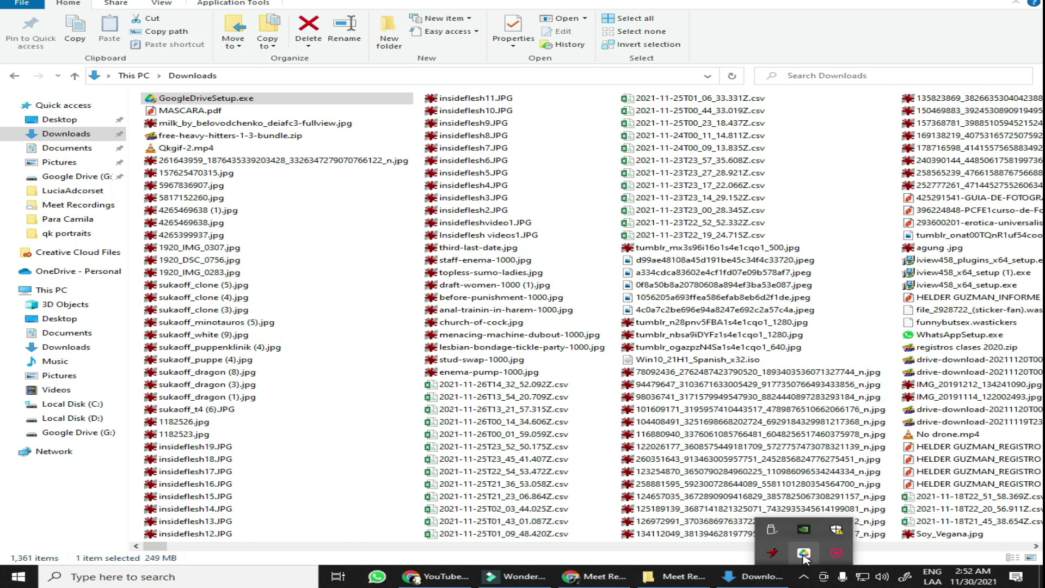
click(804, 555)
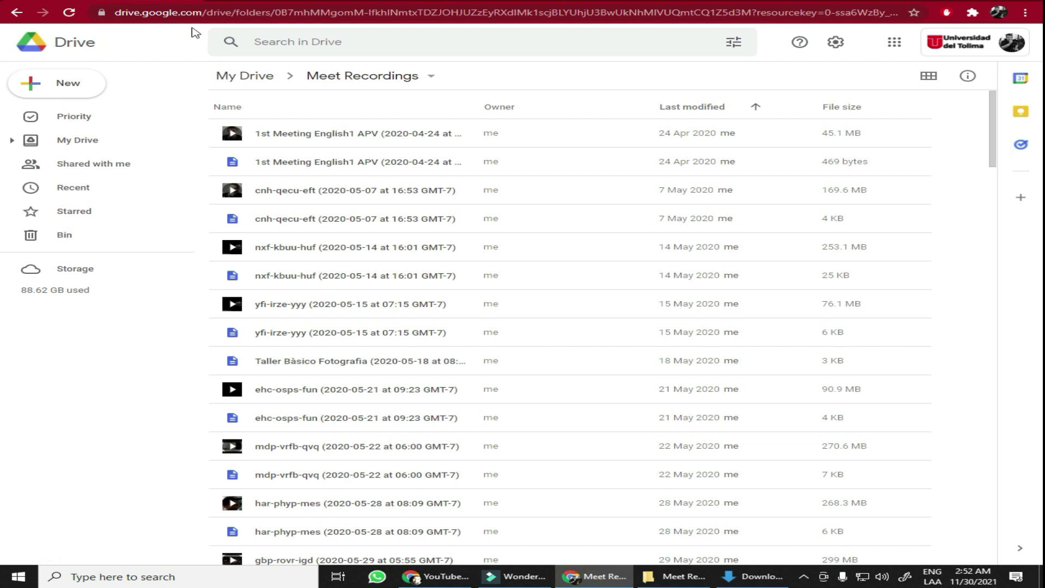
click(804, 576)
click(804, 555)
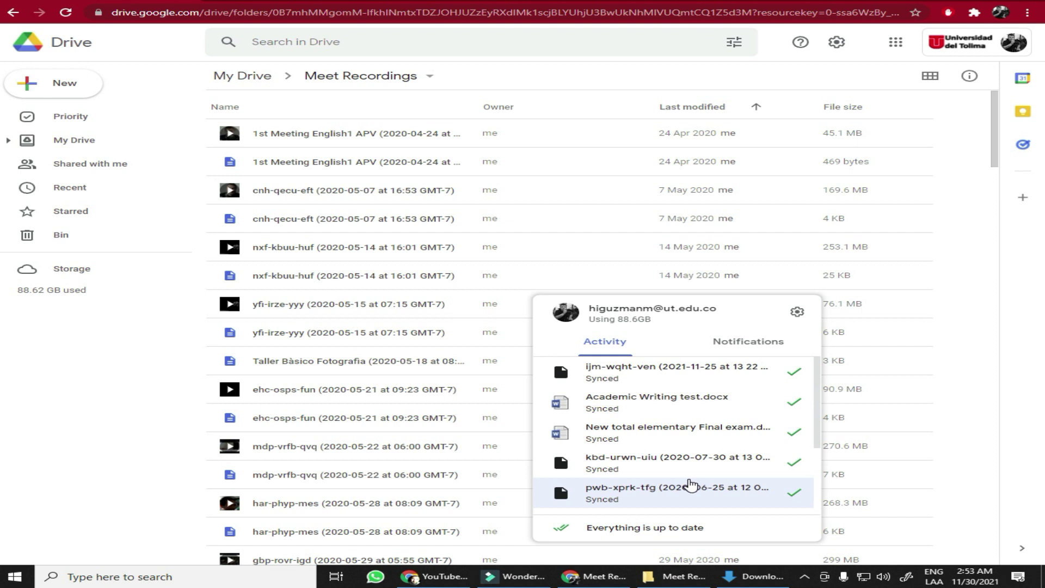
click(753, 576)
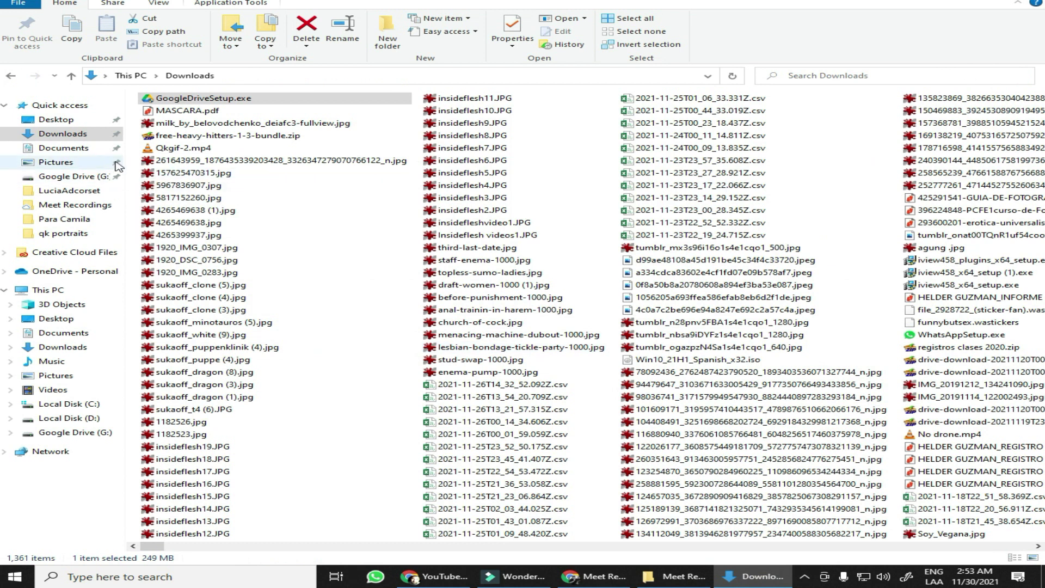
mouse_move(55, 161)
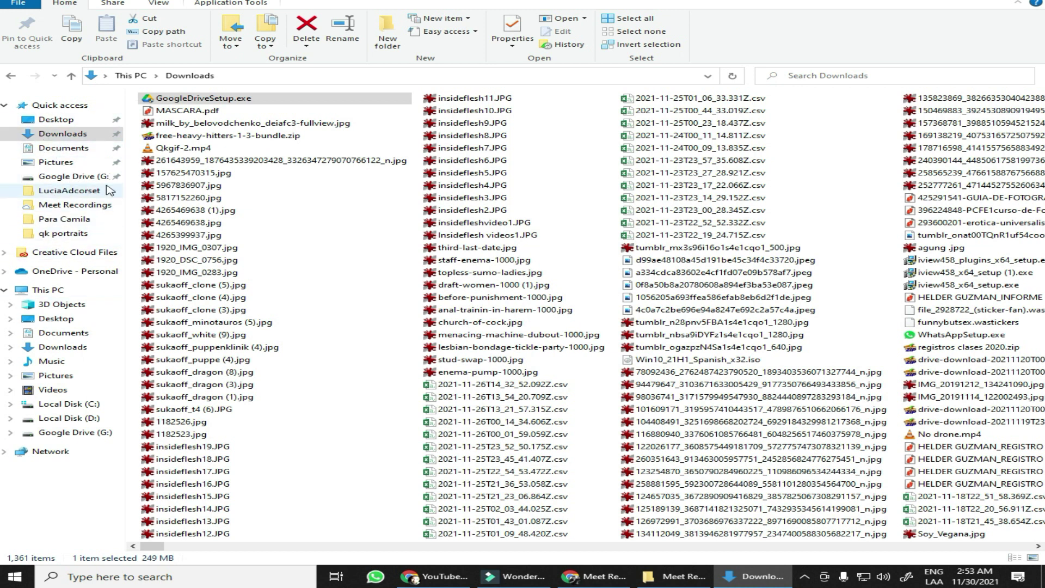
Open My Drive on the Google Drive (G:) drive in File Explorer and browse its folders.
click(68, 180)
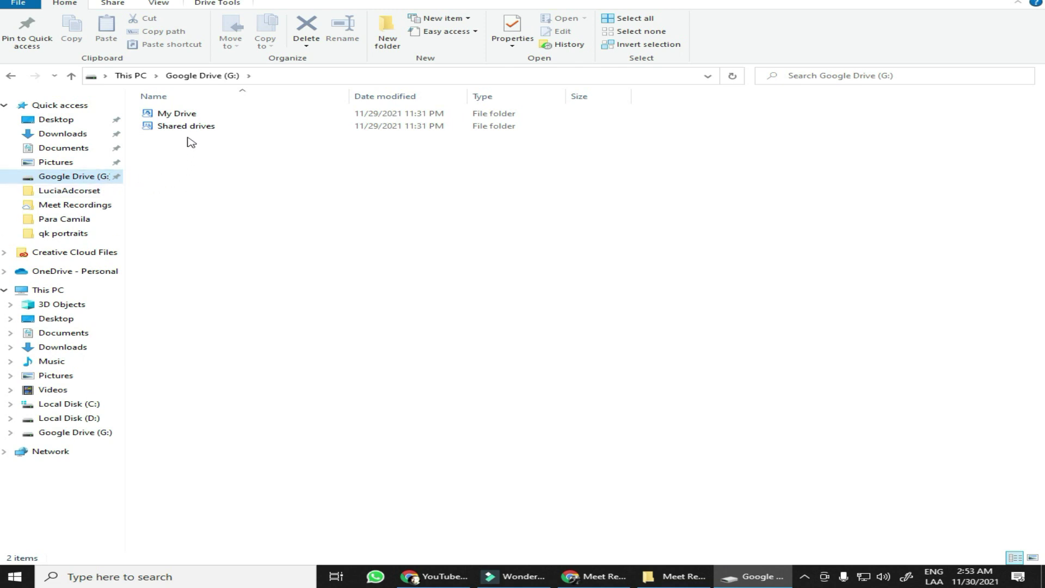
click(188, 114)
click(188, 126)
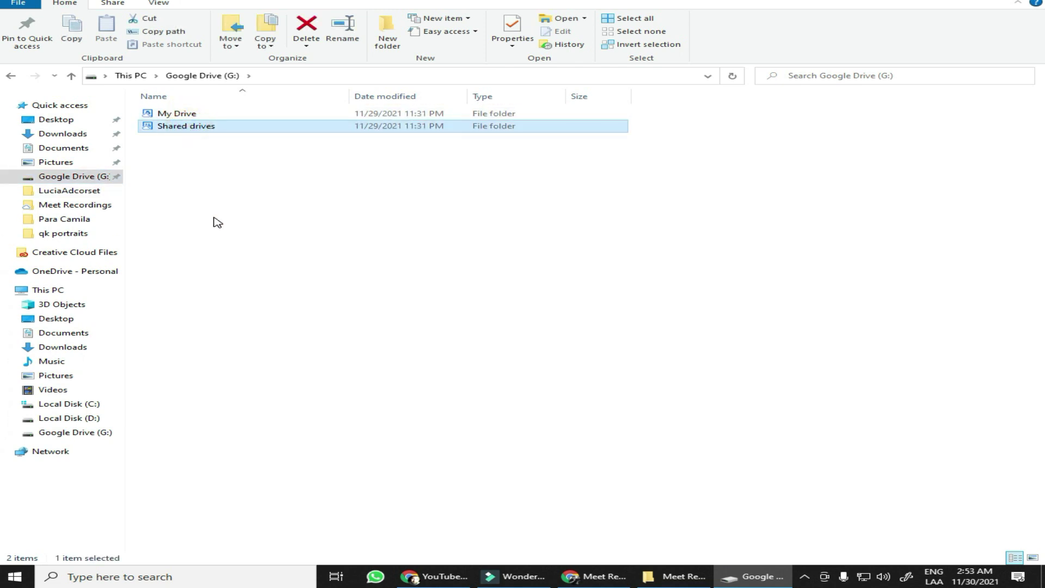
double_click(181, 113)
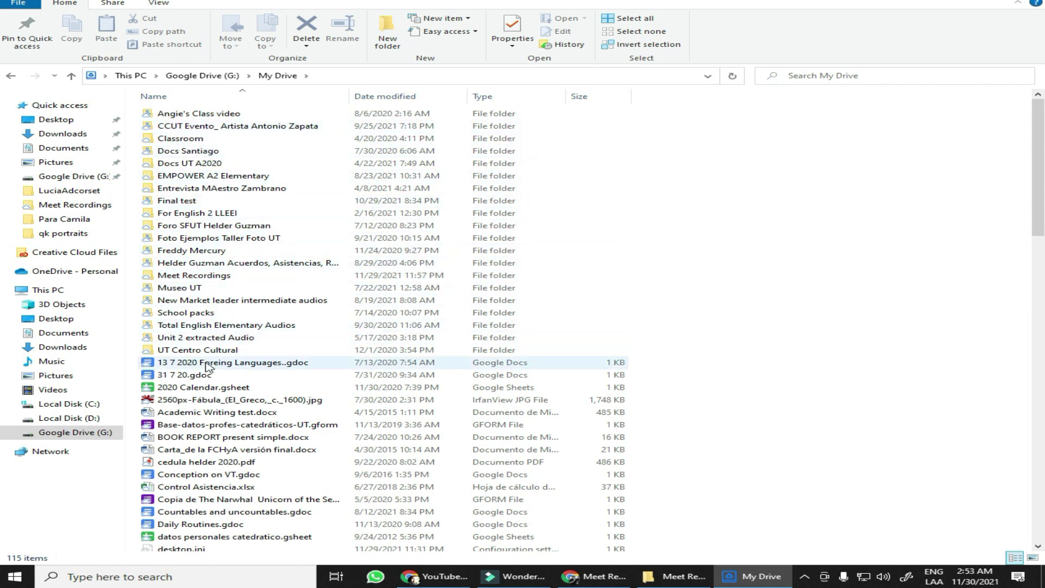
scroll(234, 292, down, 3)
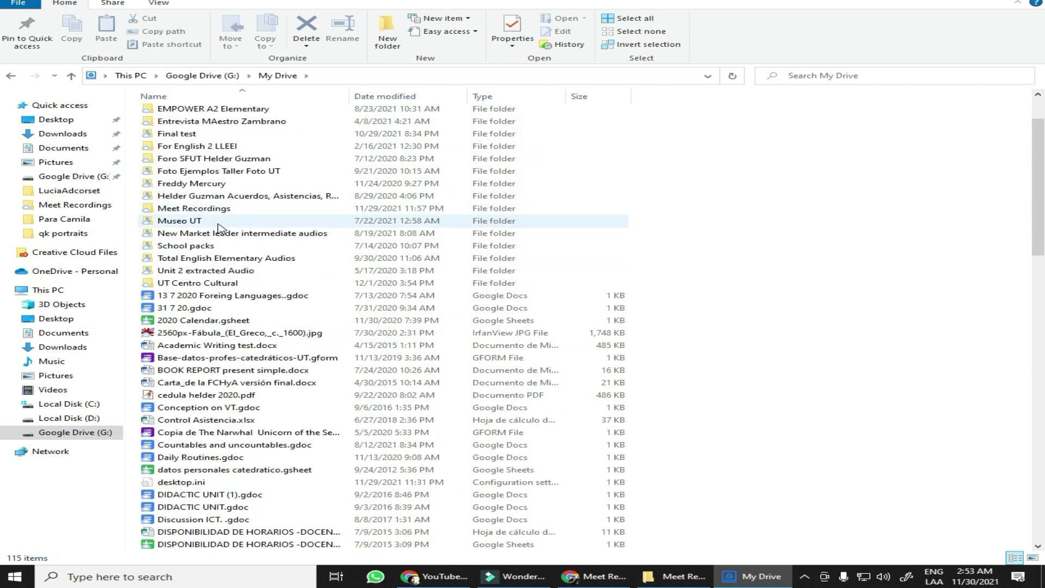
scroll(234, 293, down, 7)
scroll(234, 293, down, 3)
scroll(234, 403, up, 8)
scroll(262, 326, up, 5)
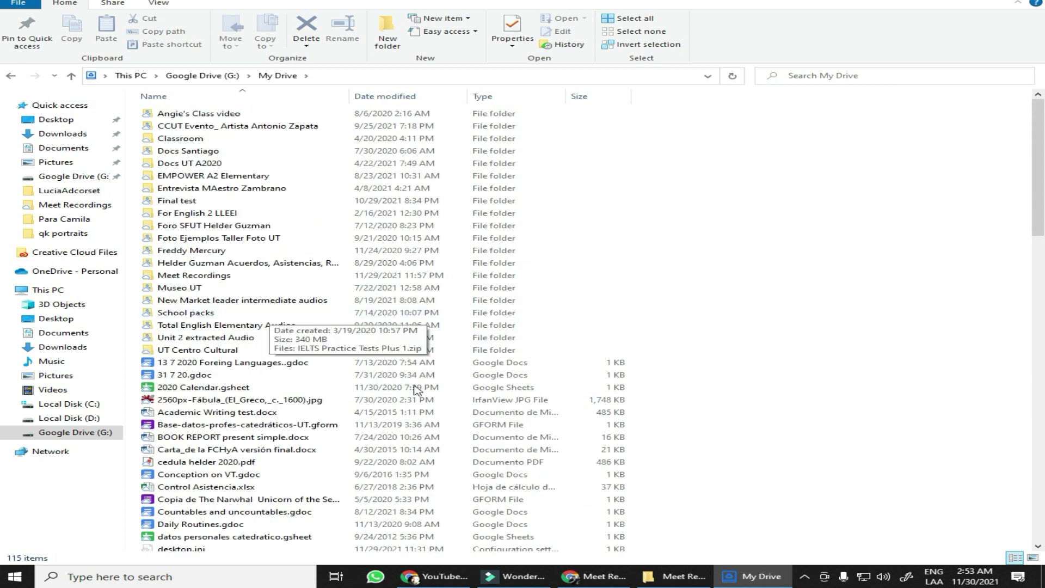
Compare against My Drive in the browser, then return to the Meet Recordings folder in File Explorer.
click(619, 572)
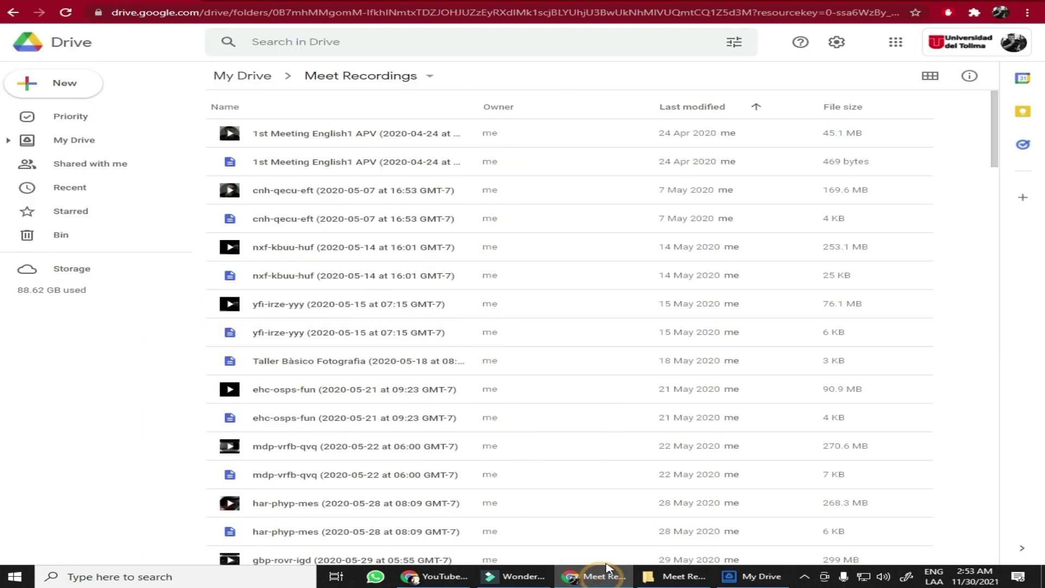
click(265, 81)
scroll(497, 354, down, 5)
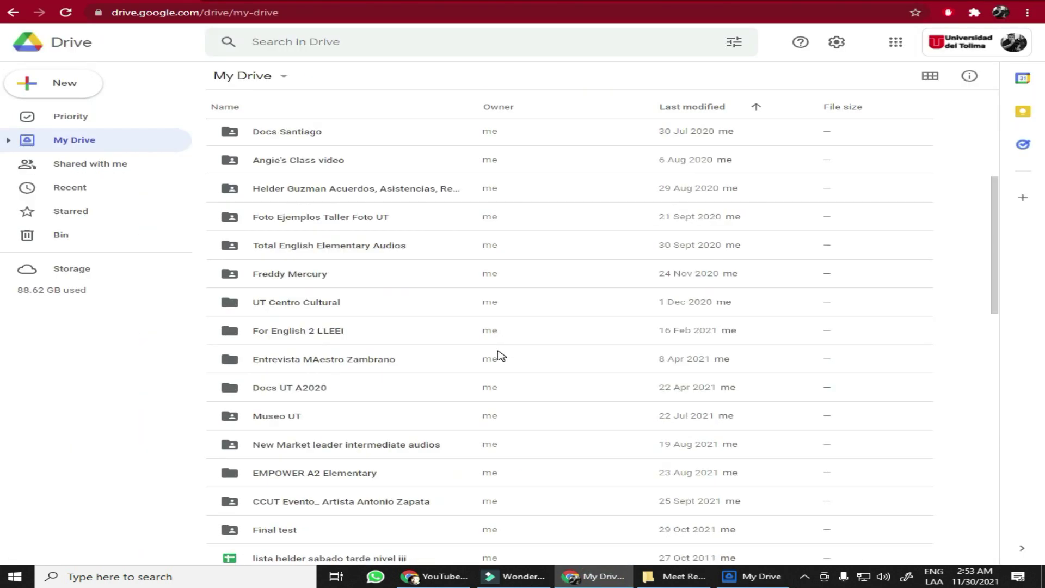
scroll(451, 355, down, 10)
scroll(451, 355, up, 5)
scroll(431, 354, up, 10)
scroll(431, 354, up, 3)
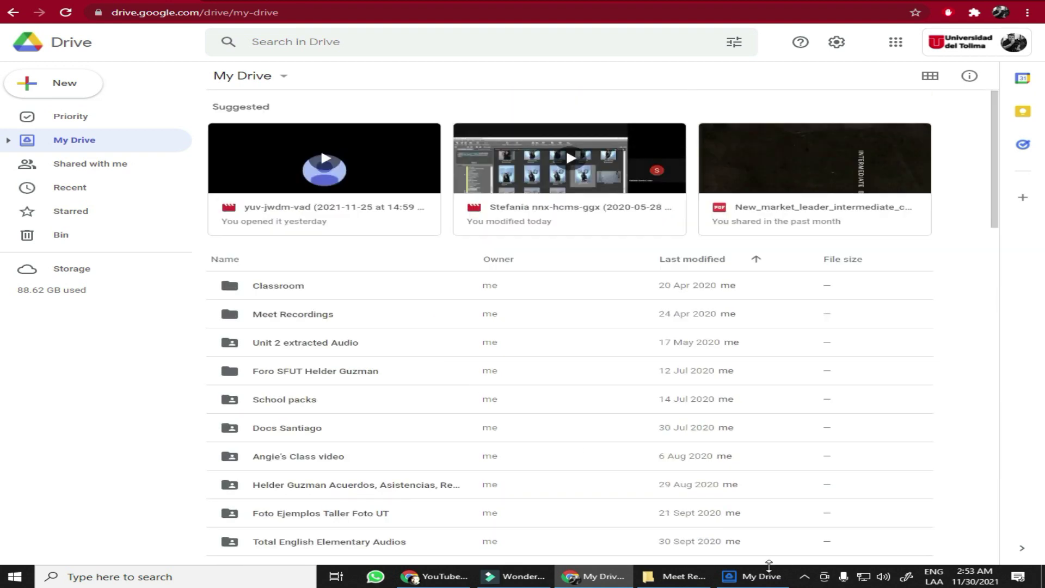
click(670, 578)
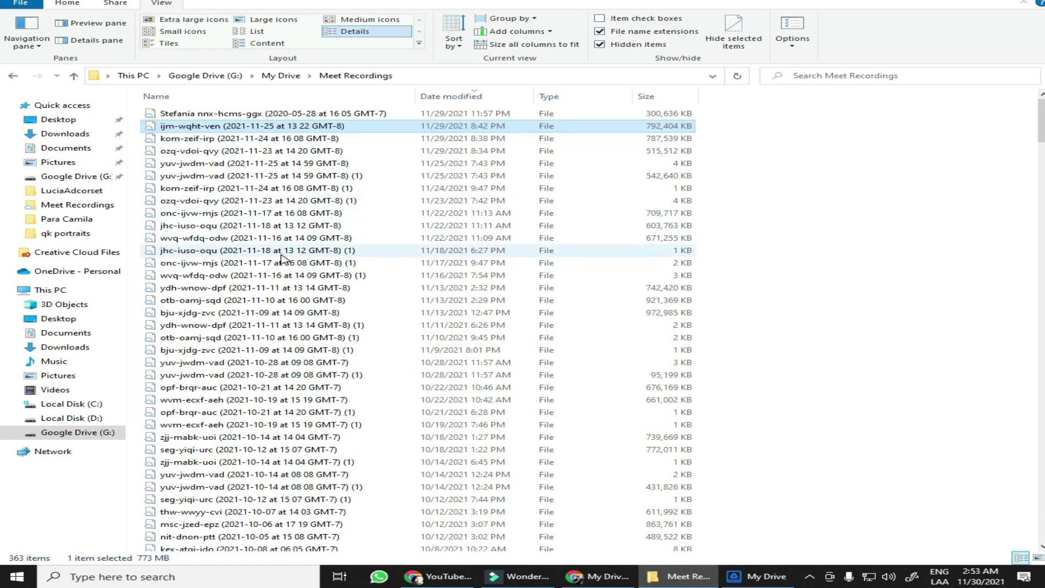
Look over the Meet Recordings files, opening the small ozq-vdoi-qvy (1) file to check it.
scroll(306, 273, down, 13)
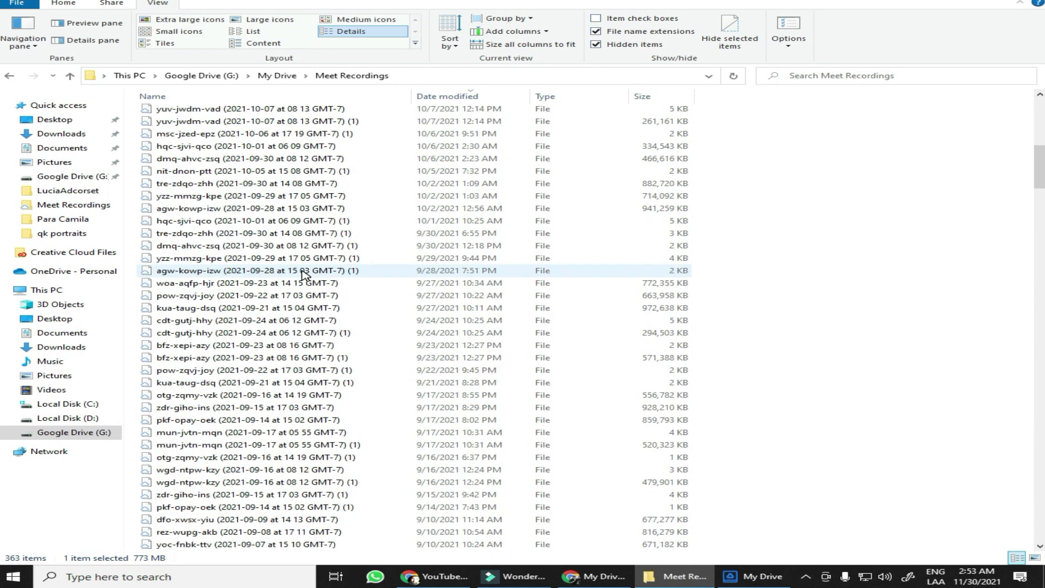
scroll(306, 273, up, 2)
scroll(307, 272, up, 3)
scroll(307, 273, up, 3)
scroll(304, 275, up, 5)
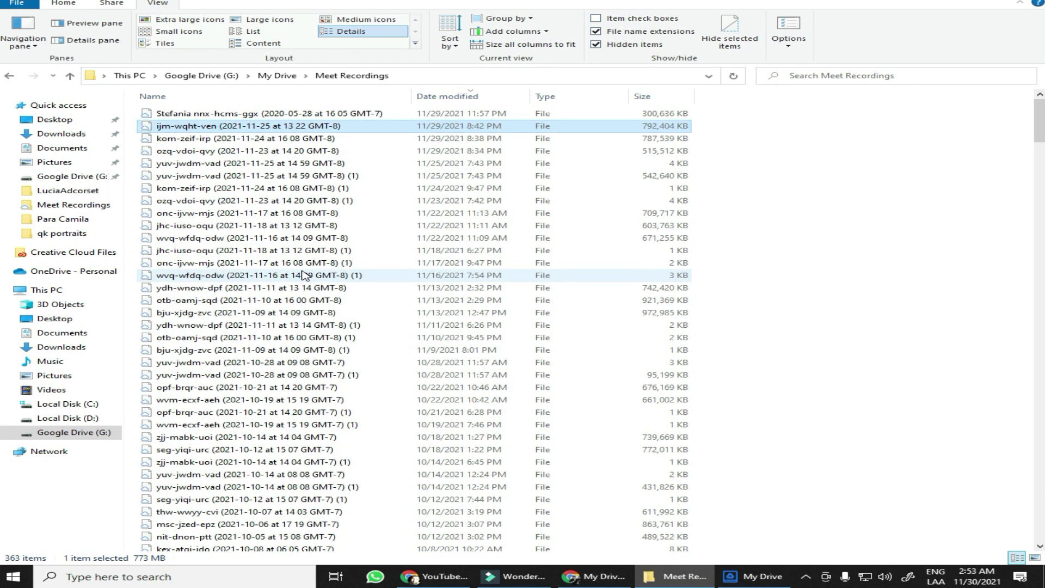
click(227, 141)
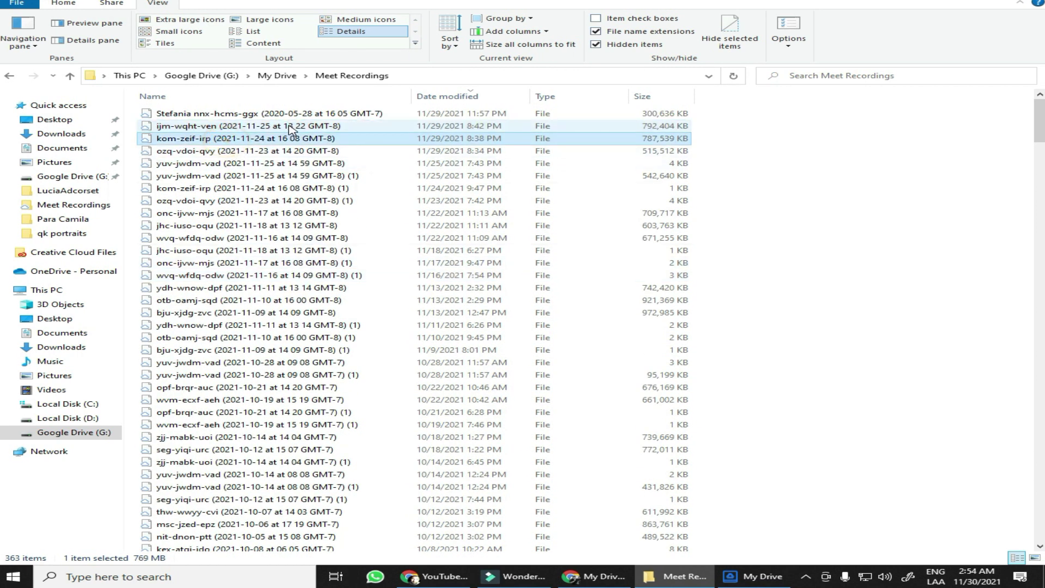
click(231, 127)
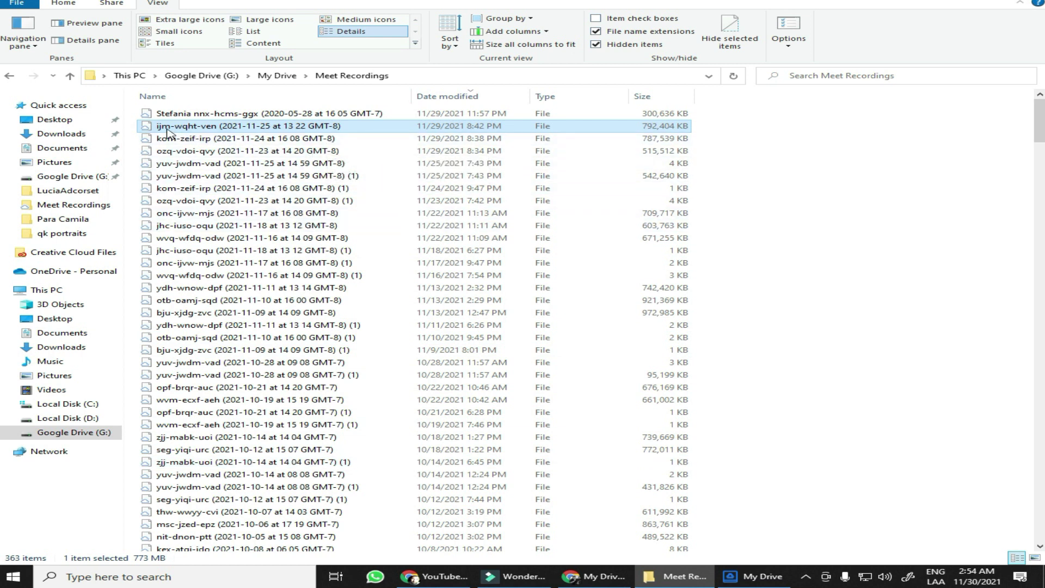
click(188, 139)
click(230, 162)
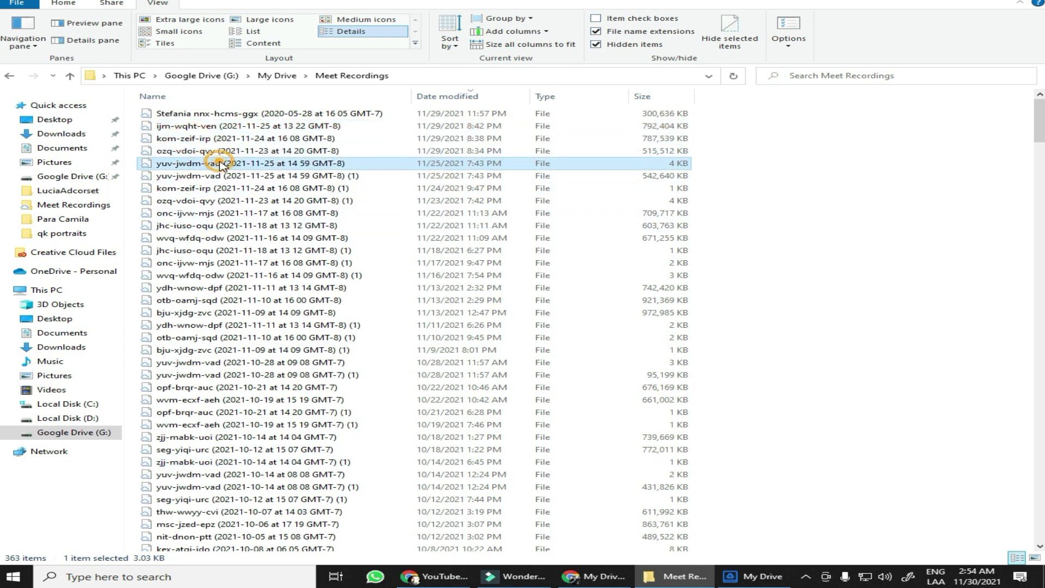
double_click(286, 204)
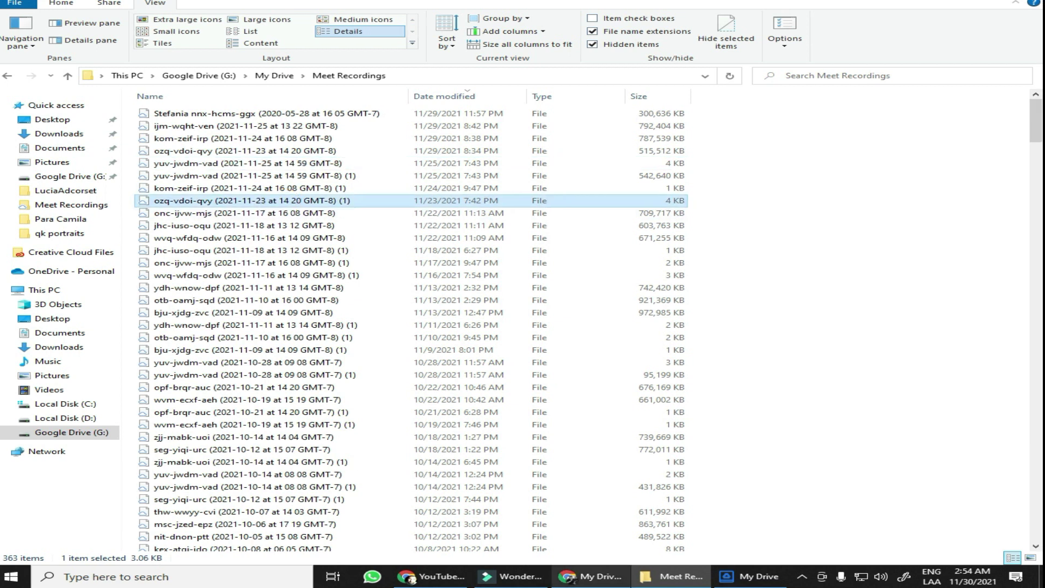
scroll(473, 354, down, 1)
scroll(446, 375, down, 2)
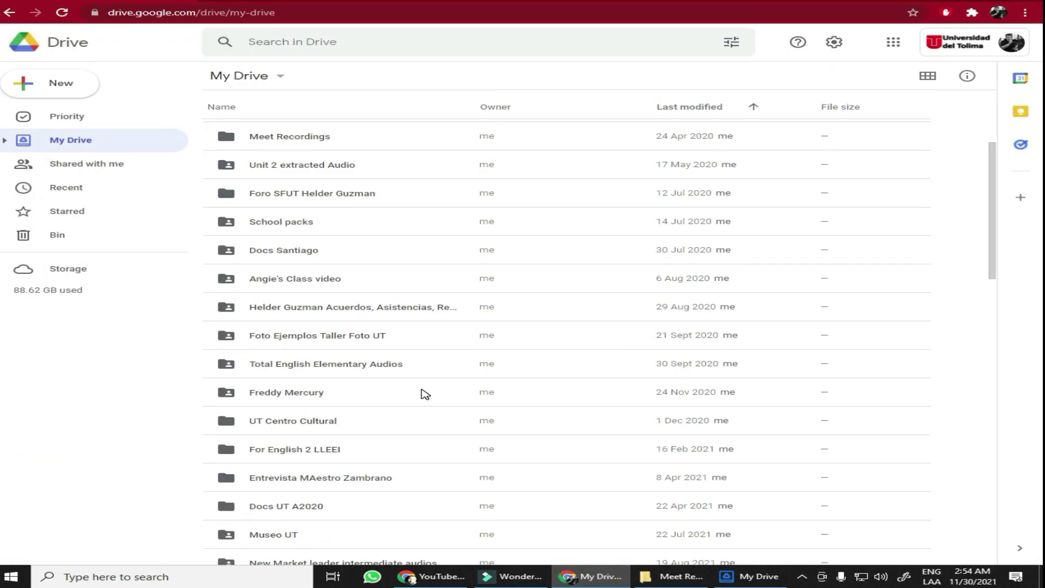
scroll(423, 381, up, 3)
key(alt+Tab)
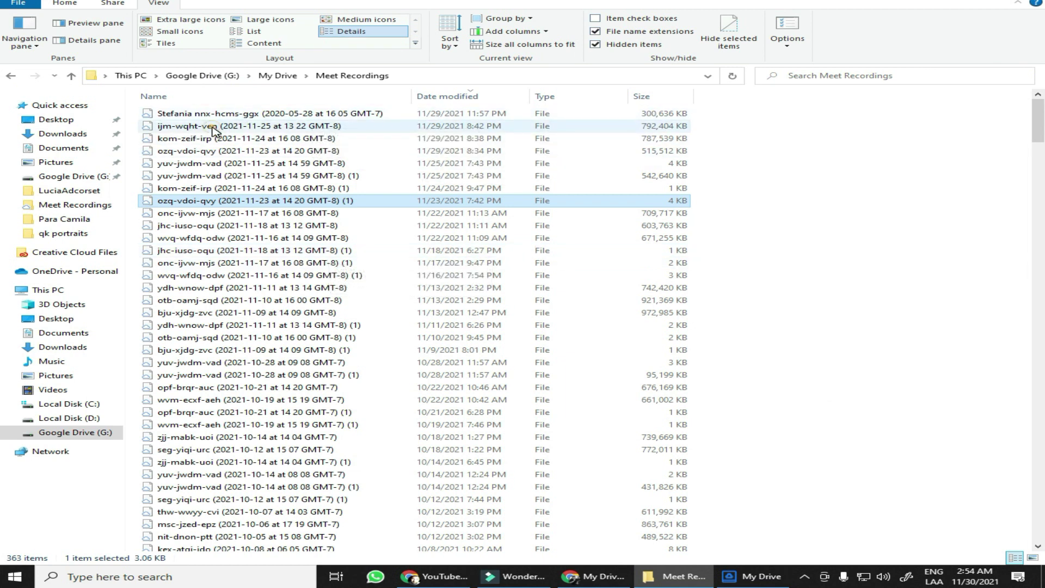
Prefix the kom-zeif-irp recording's name with 'Test video '.
click(171, 127)
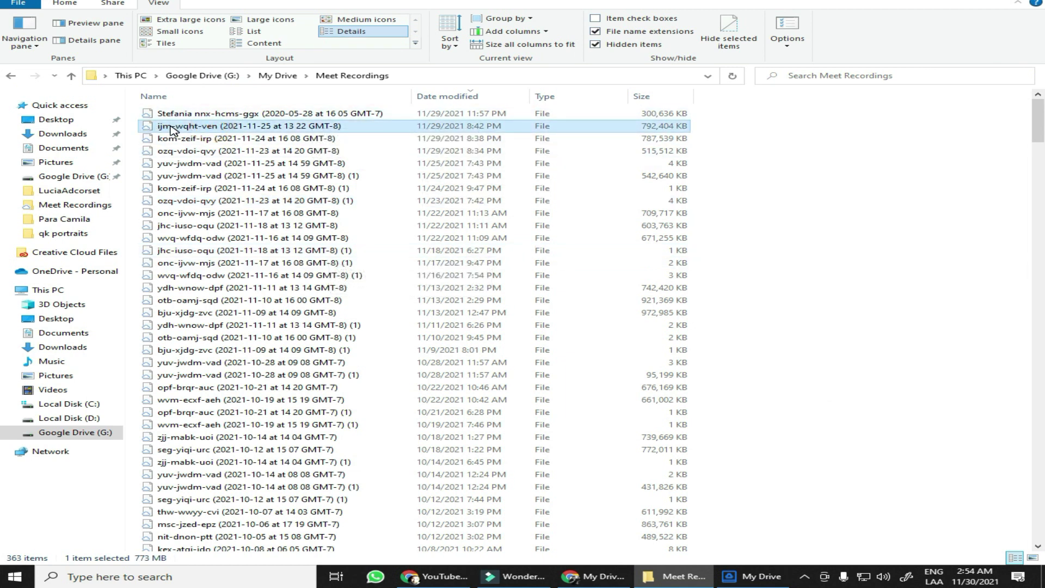
click(163, 126)
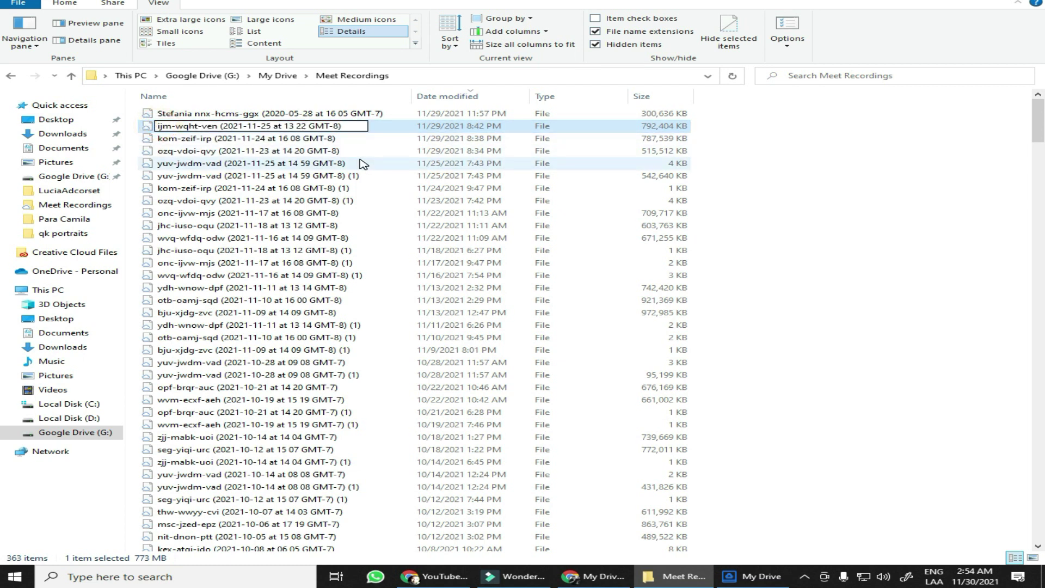
click(211, 140)
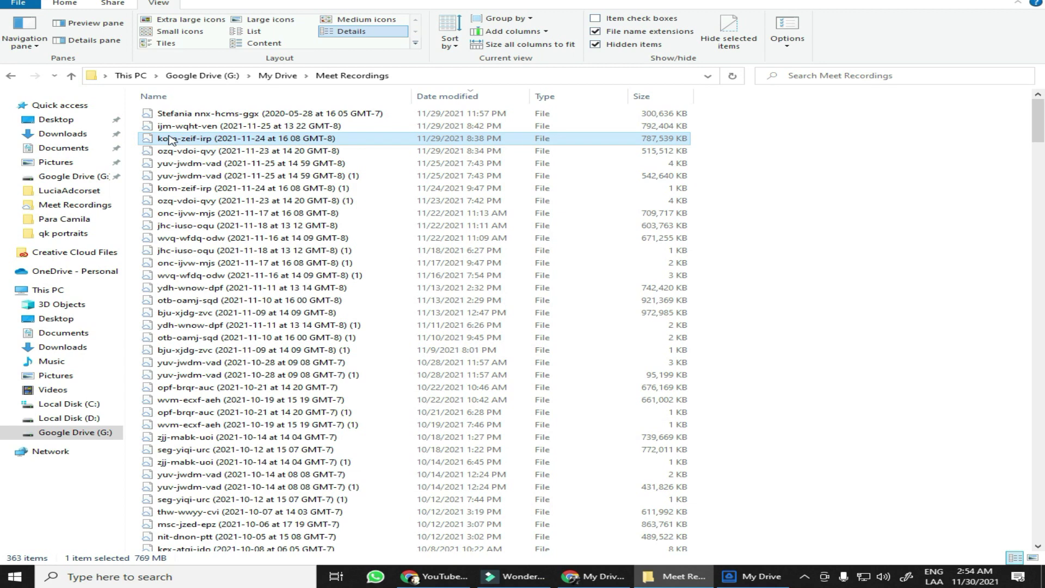
mouse_move(160, 145)
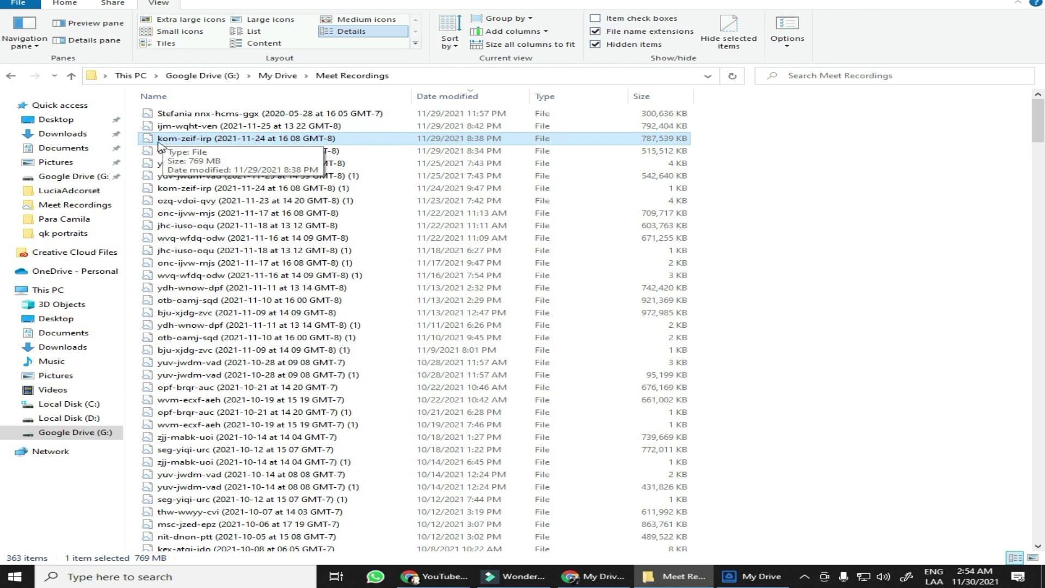
click(162, 141)
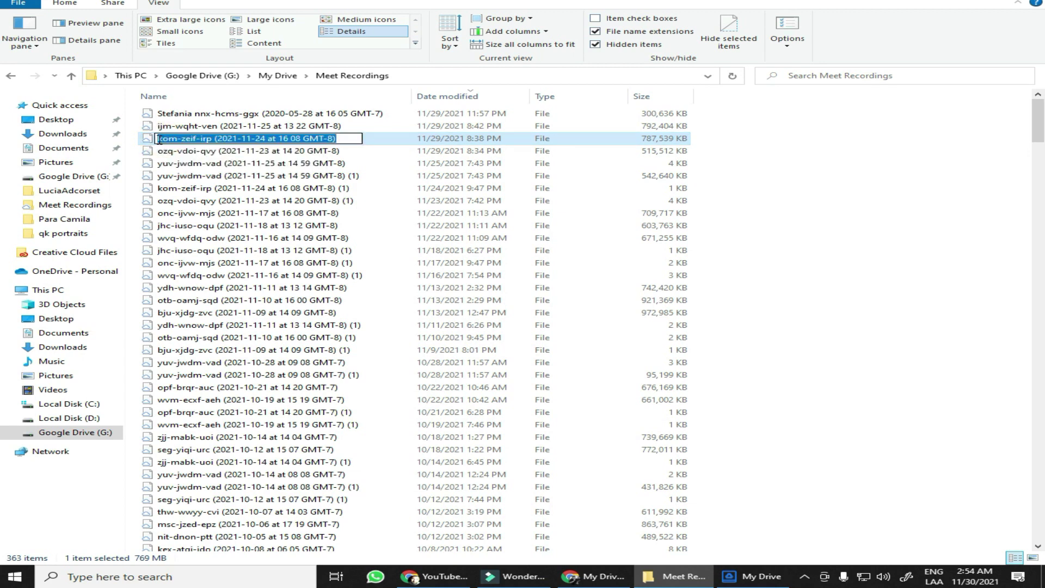
click(159, 138)
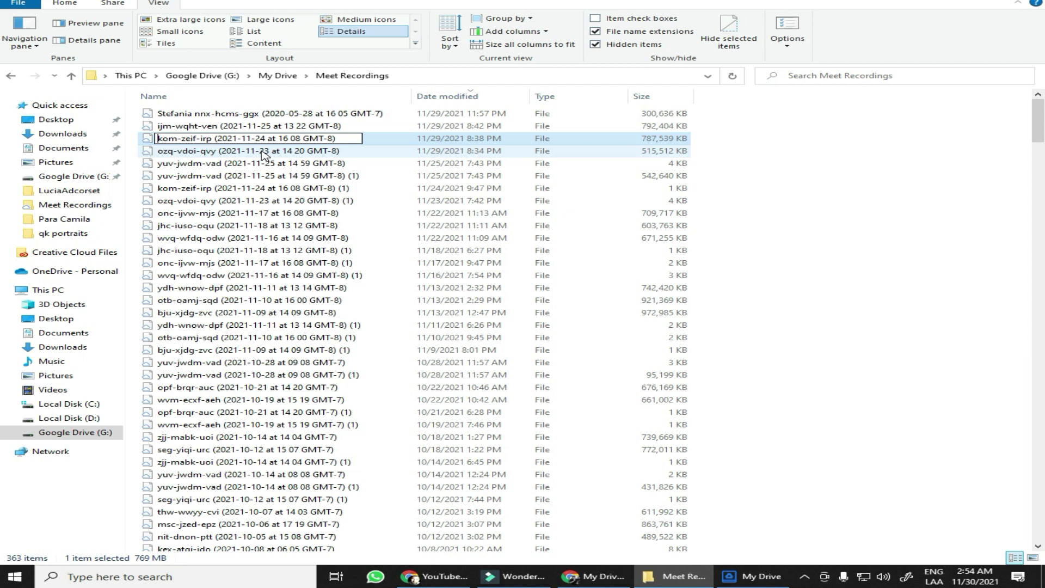
text(Test vide)
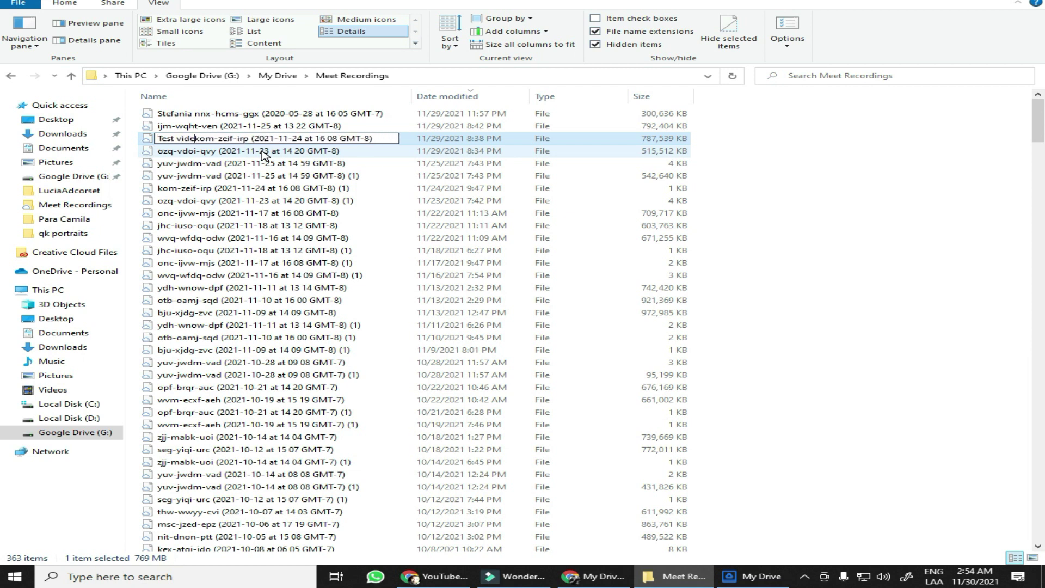
text(o)
key(Return)
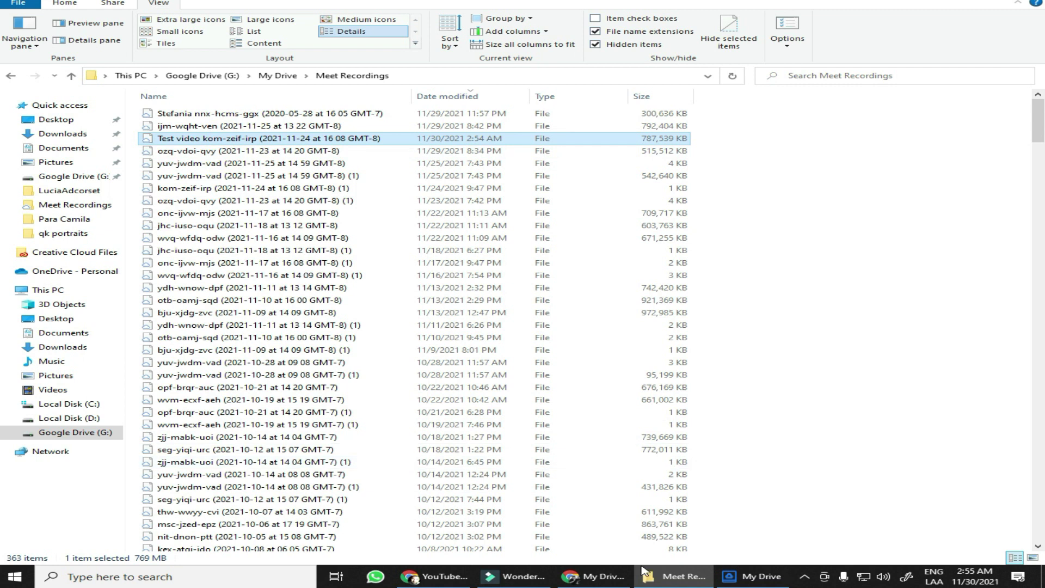
In the YouTube window, choose Upload video from the Create menu.
click(608, 583)
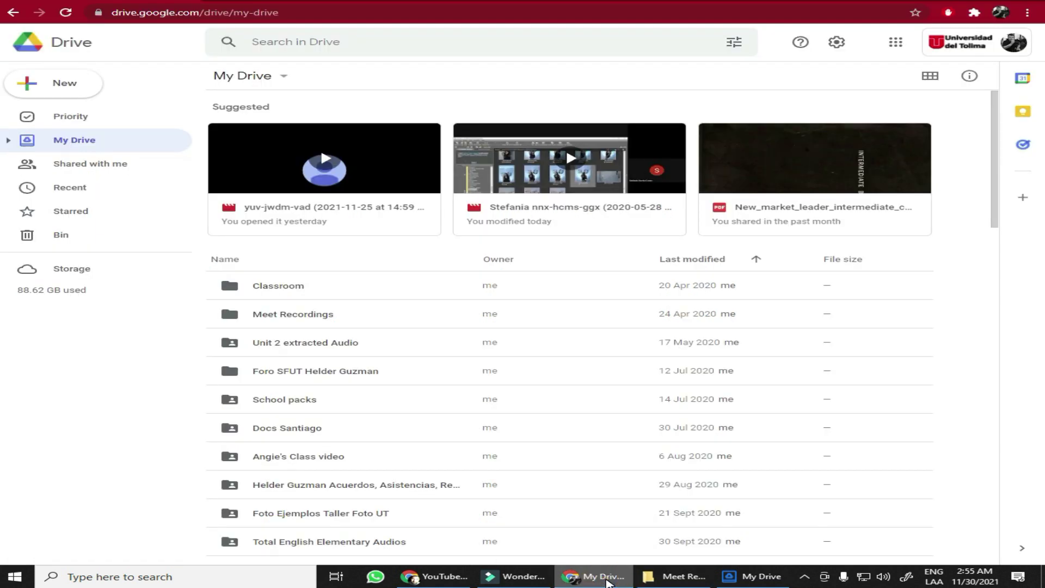
click(434, 577)
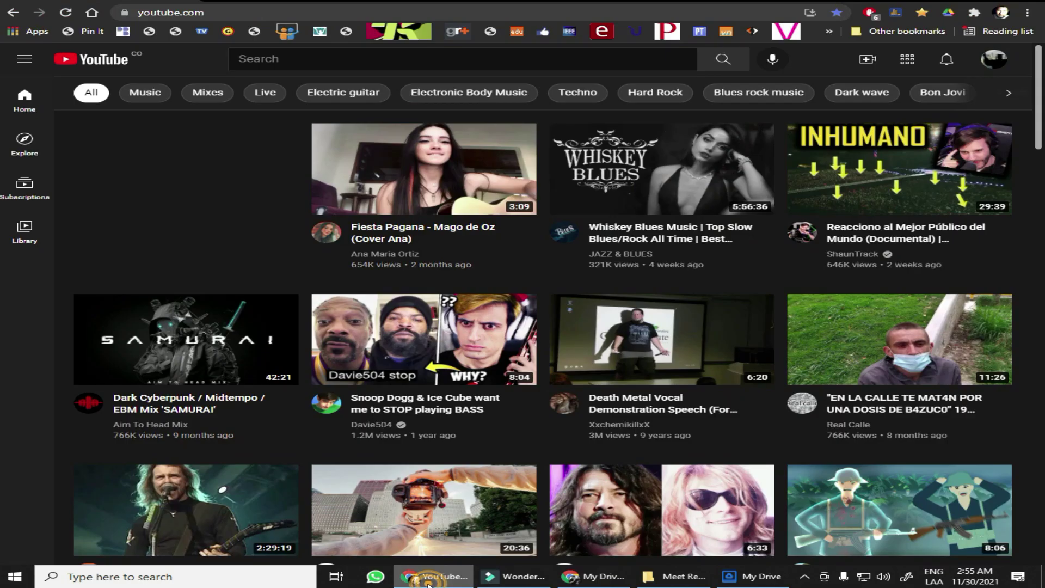
click(994, 59)
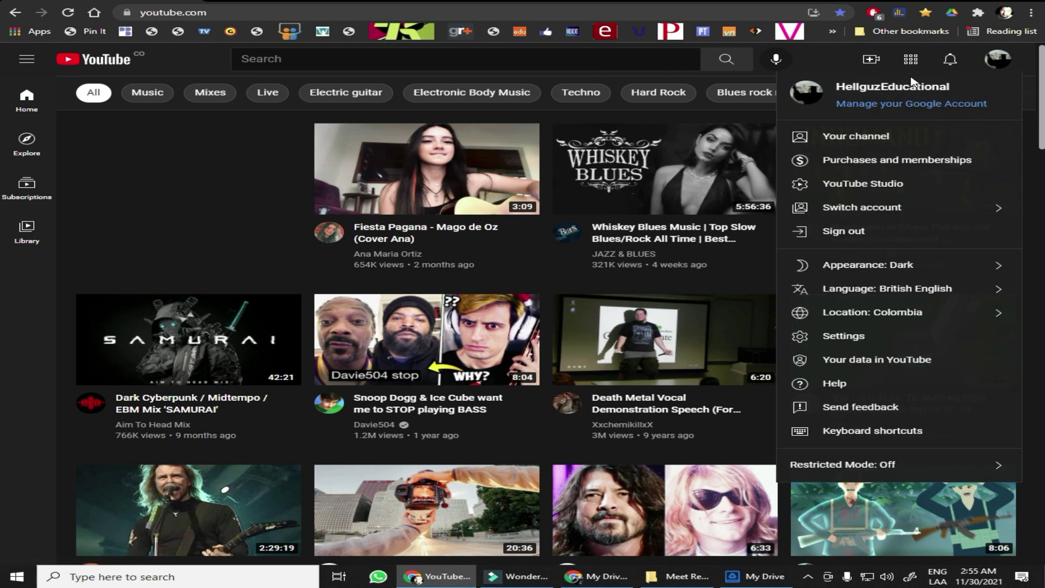
click(998, 61)
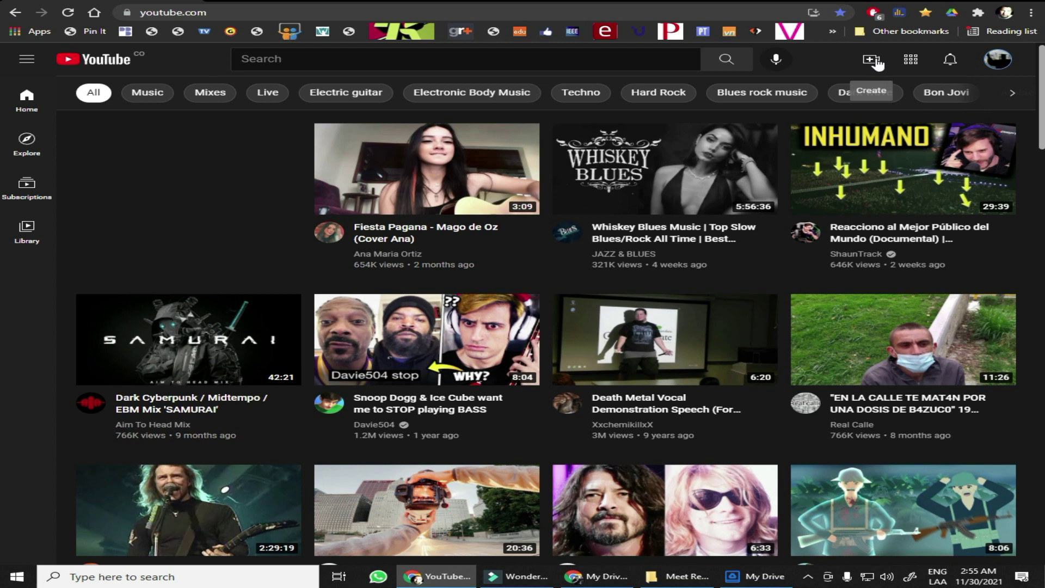
click(874, 64)
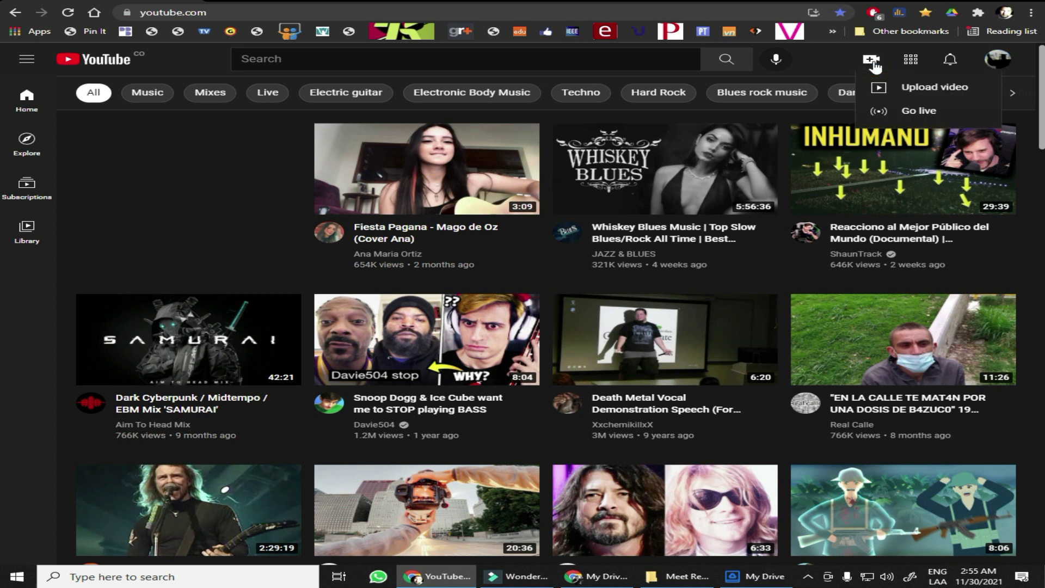
click(932, 96)
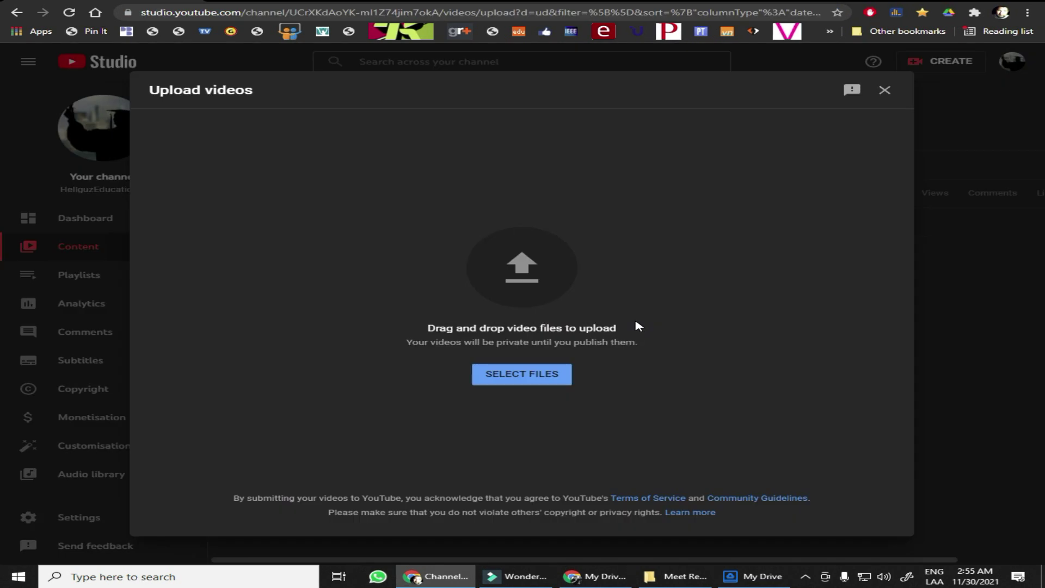
Drag the 'Test video kom-zeif-irp' recording from File Explorer onto the YouTube Studio drop zone.
click(696, 580)
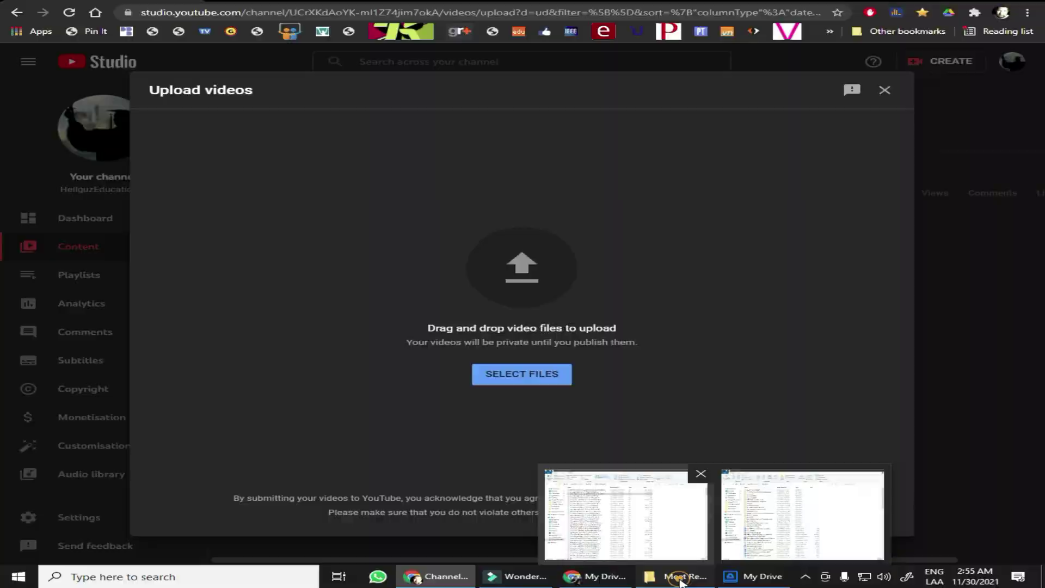
click(687, 580)
click(679, 580)
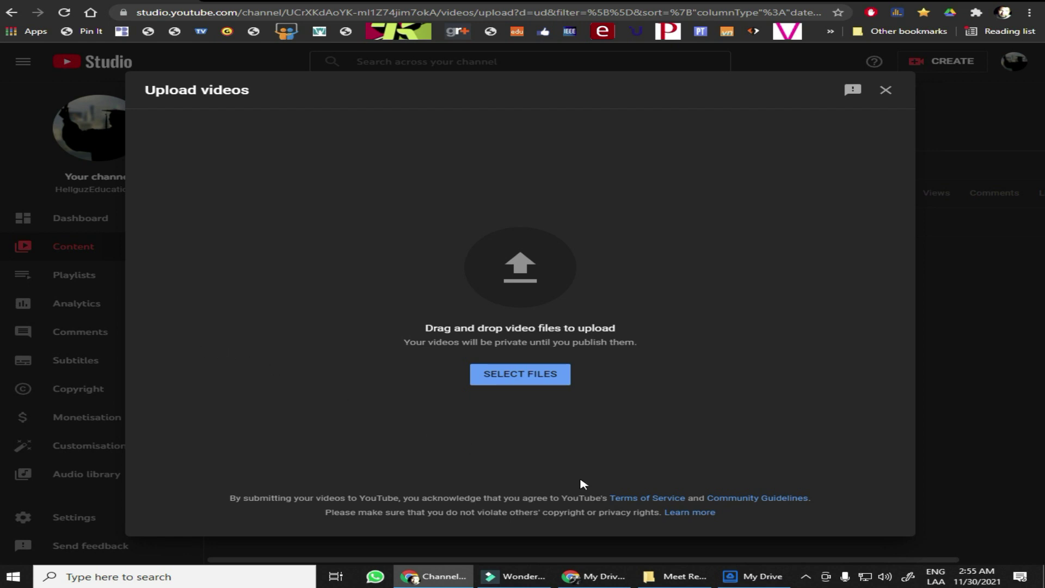
click(675, 576)
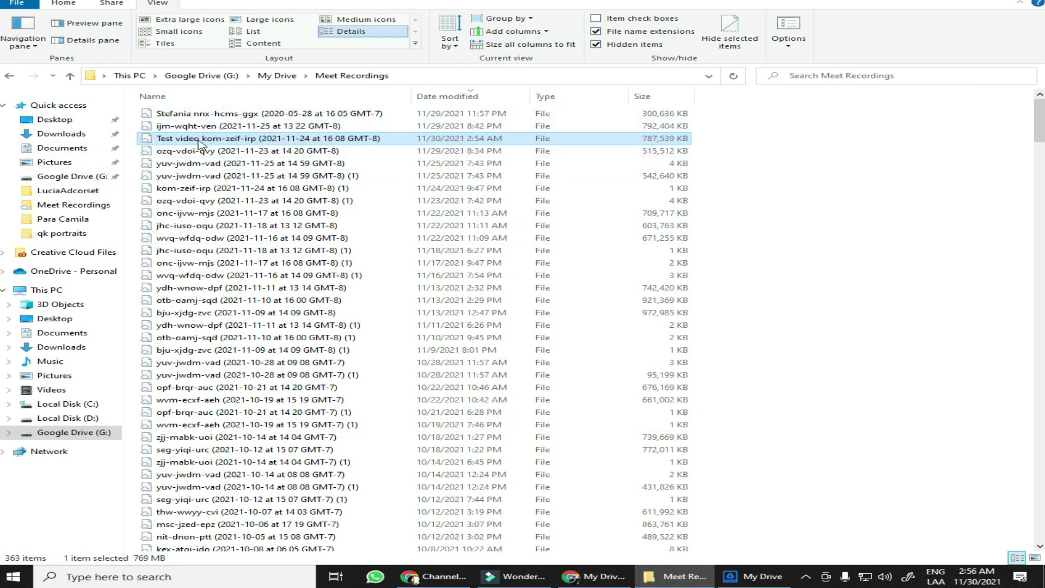
click(186, 151)
click(177, 139)
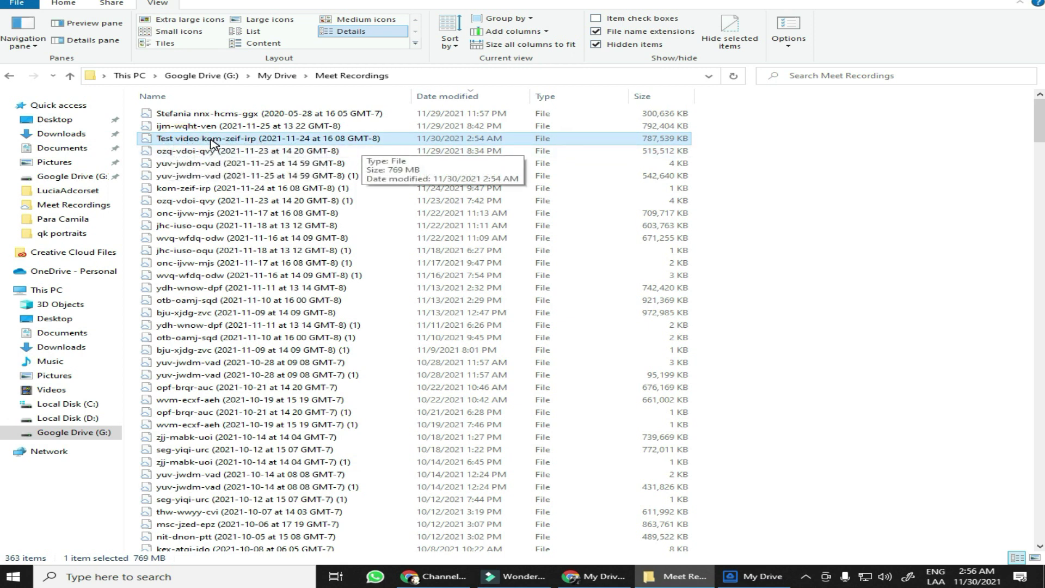
mouse_move(212, 143)
mouse_down()
mouse_move(59, 471)
mouse_move(630, 564)
mouse_up()
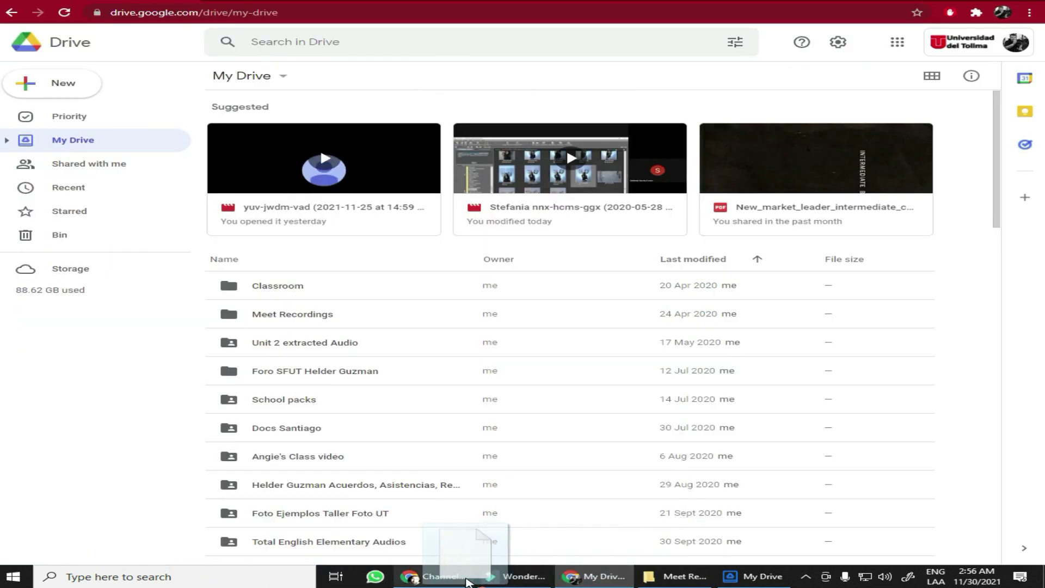
mouse_move(630, 565)
mouse_down()
mouse_move(524, 260)
mouse_move(532, 250)
mouse_up()
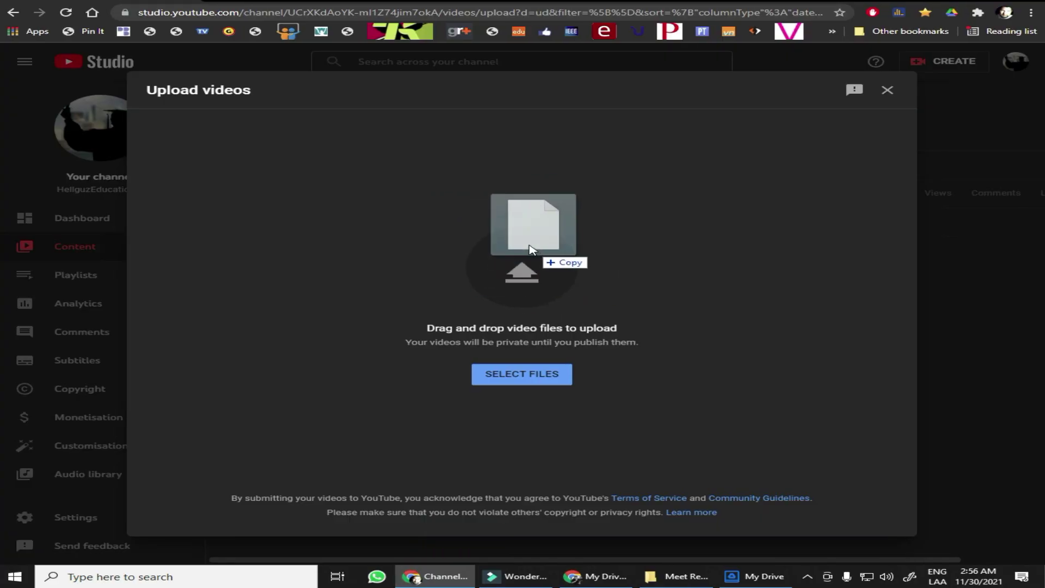
drag(532, 250, 518, 269)
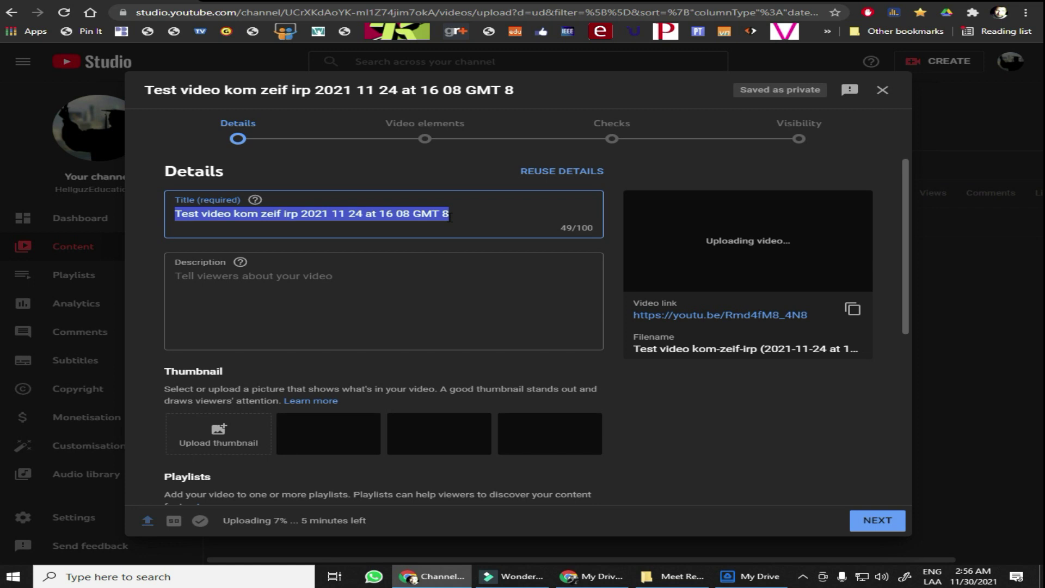
Title the upload 'Test video 1 from my Google Drive', correcting the 'Goggle' typo.
key(BackSpace)
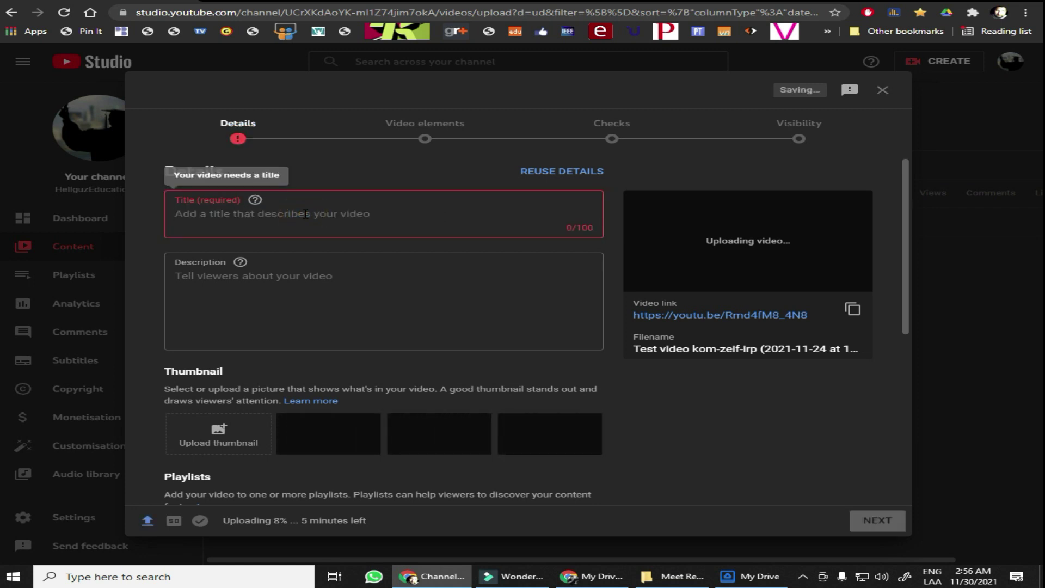
text(Test v)
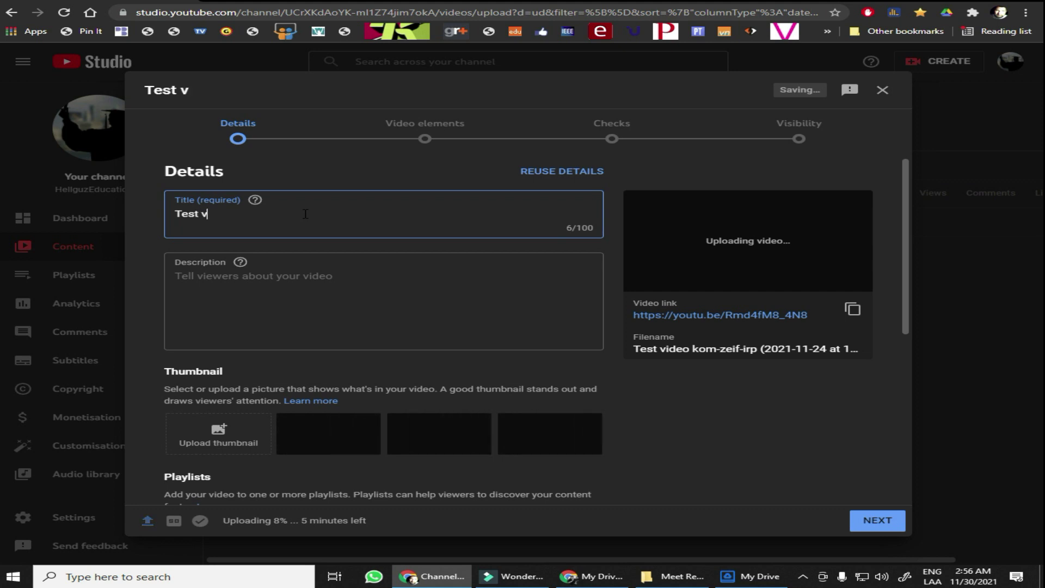
text(ideo 1)
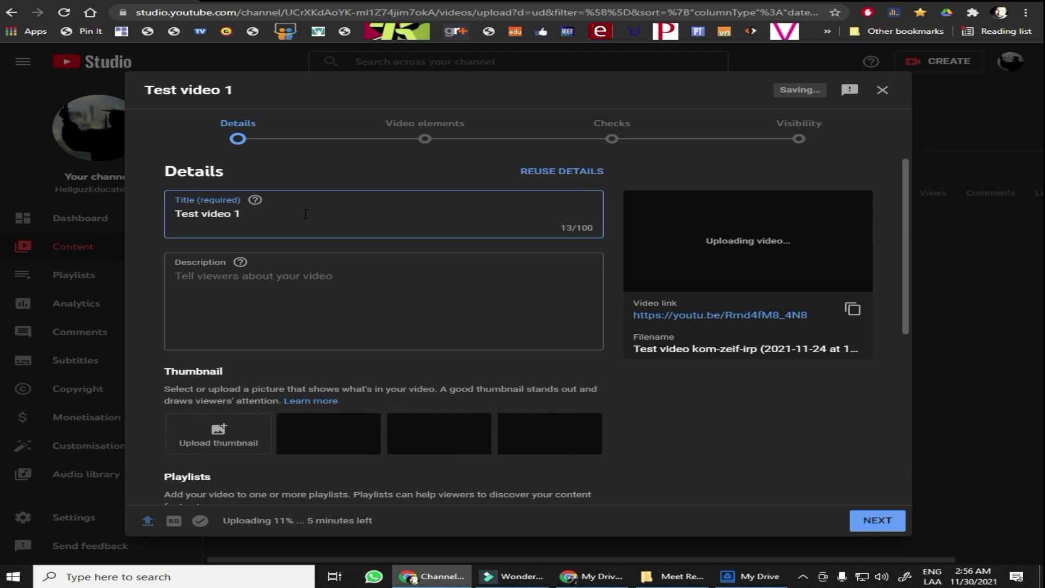
text( from )
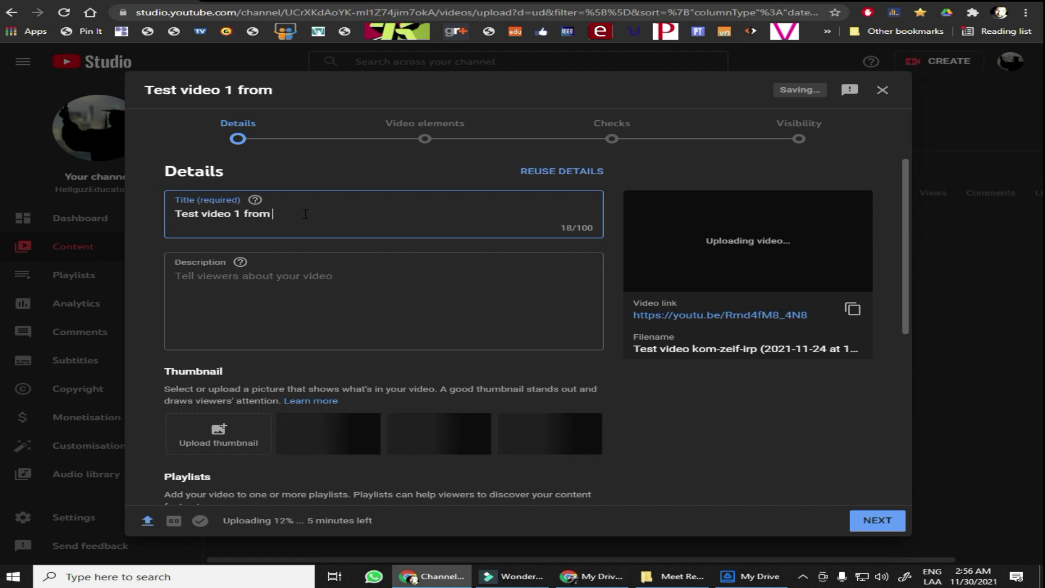
text(my )
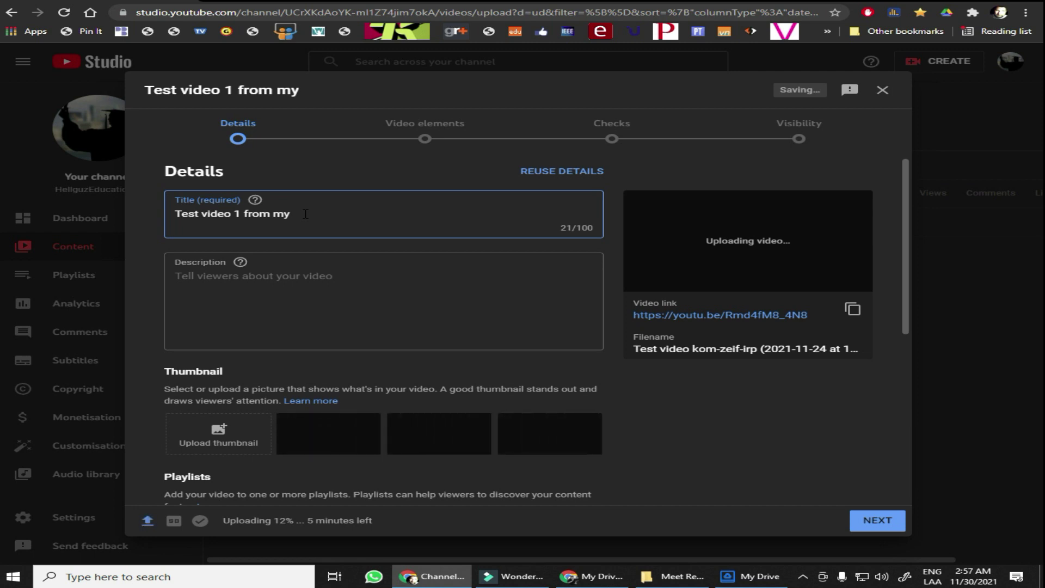
text(Goggle)
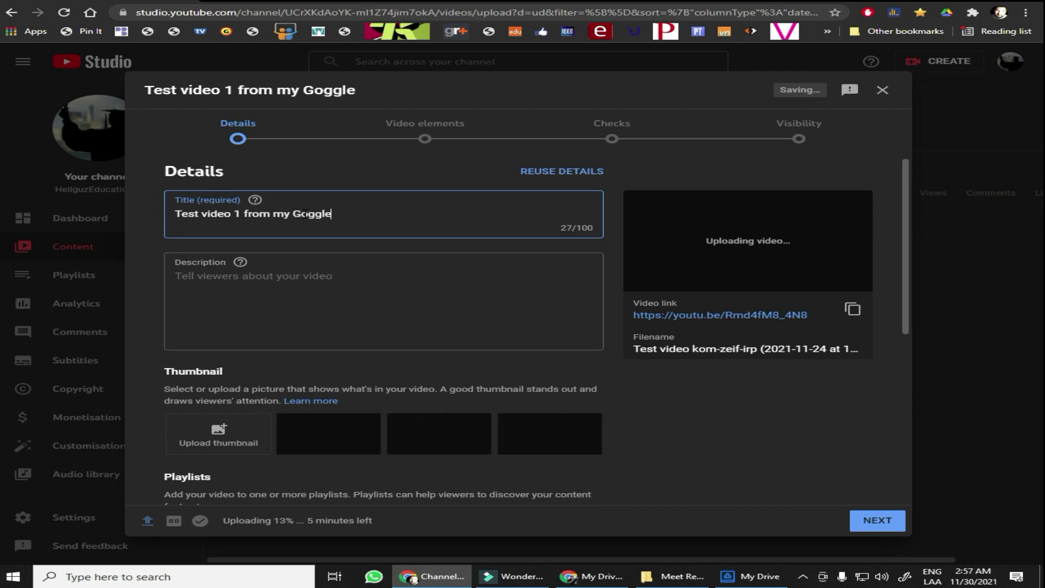
text( Drive)
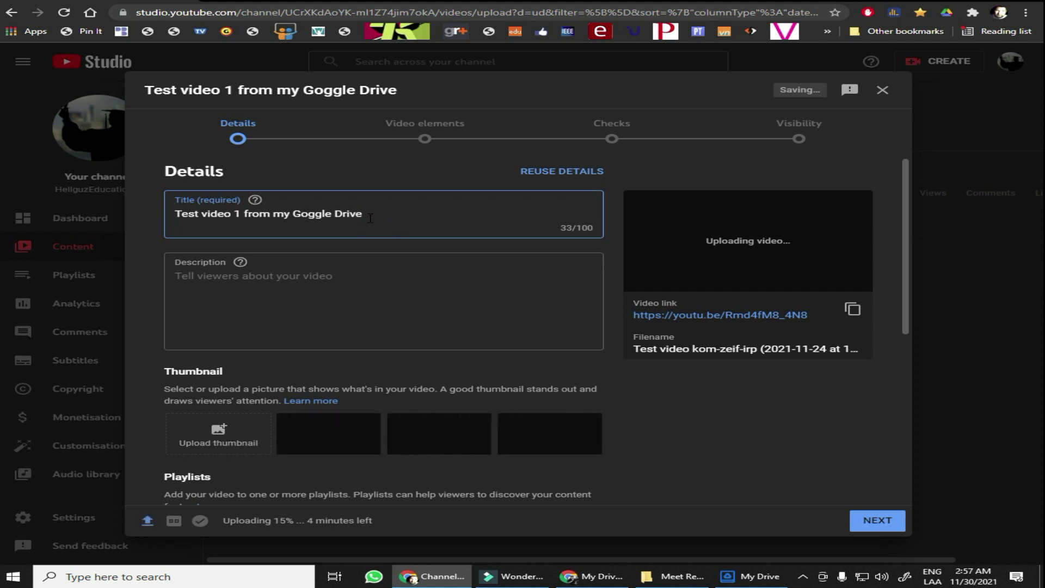
click(330, 270)
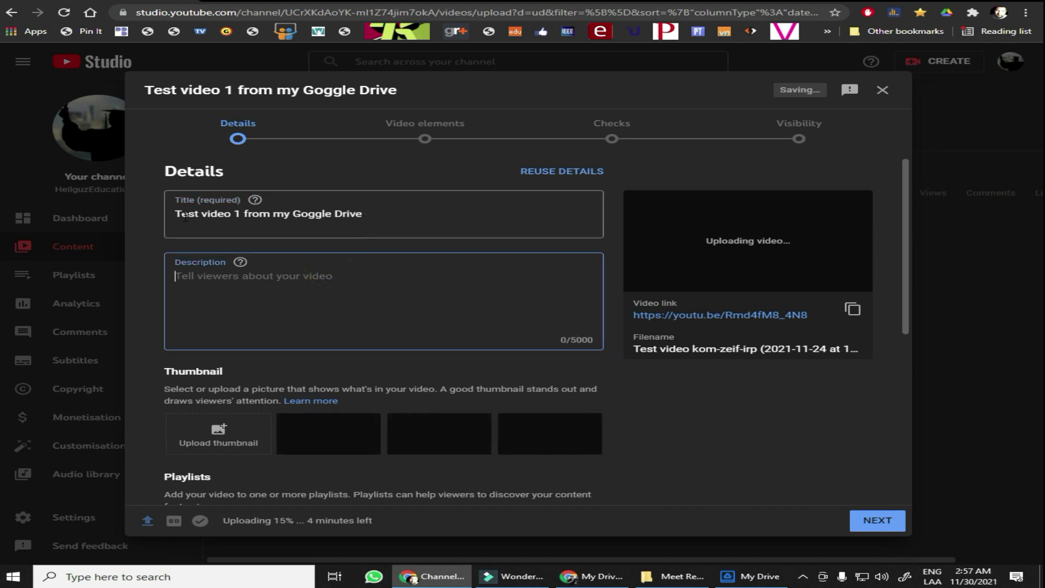
click(228, 216)
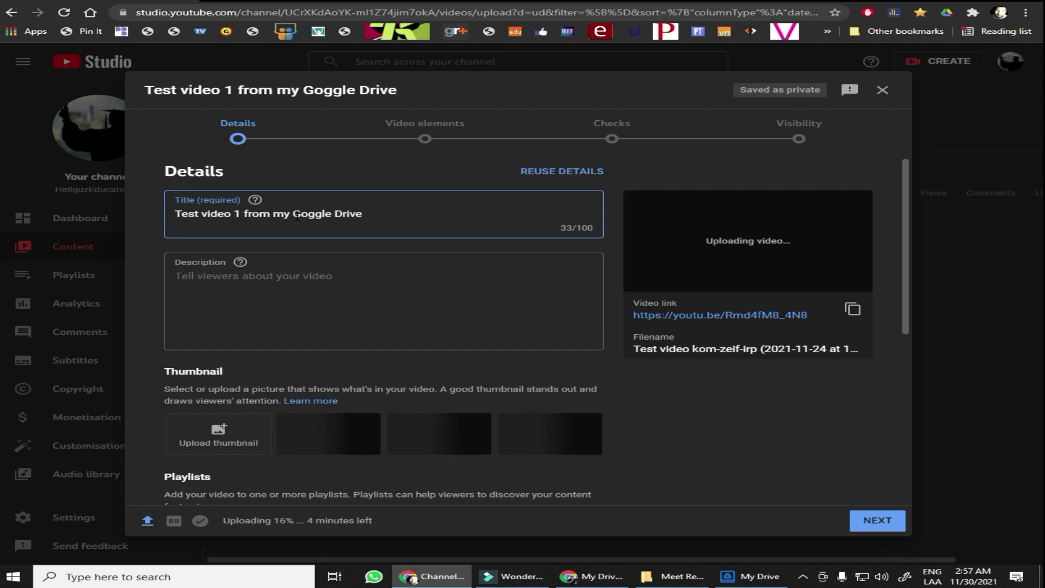
click(381, 216)
click(316, 218)
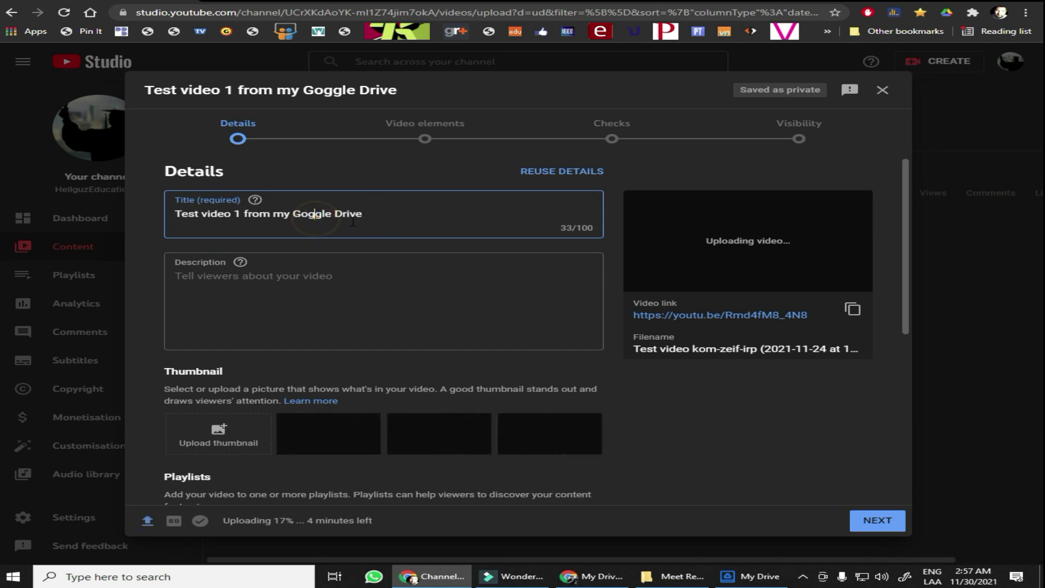
key(BackSpace)
text(o)
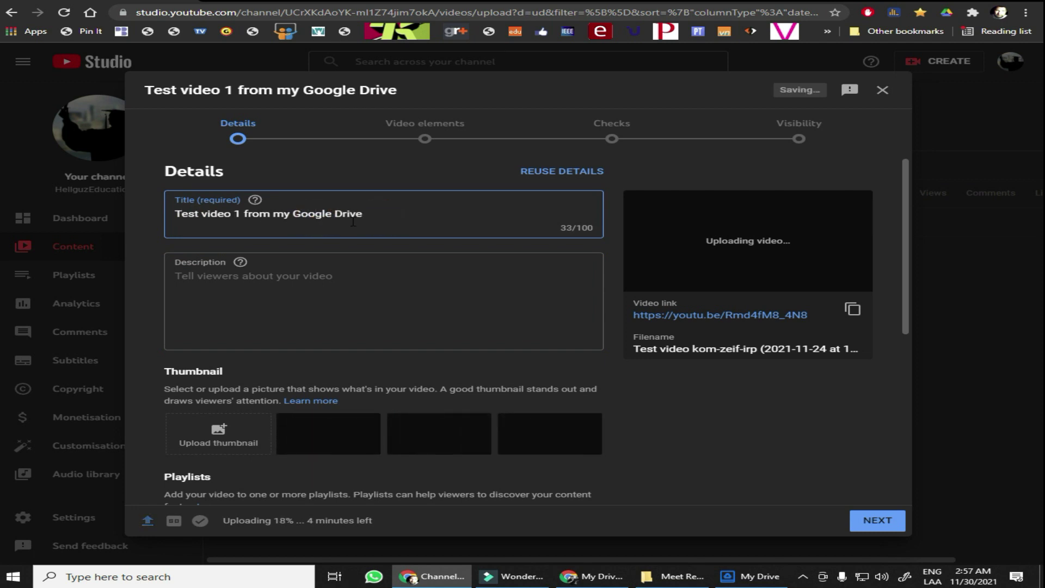
click(408, 214)
Enter the description 'this is a test'.
click(296, 277)
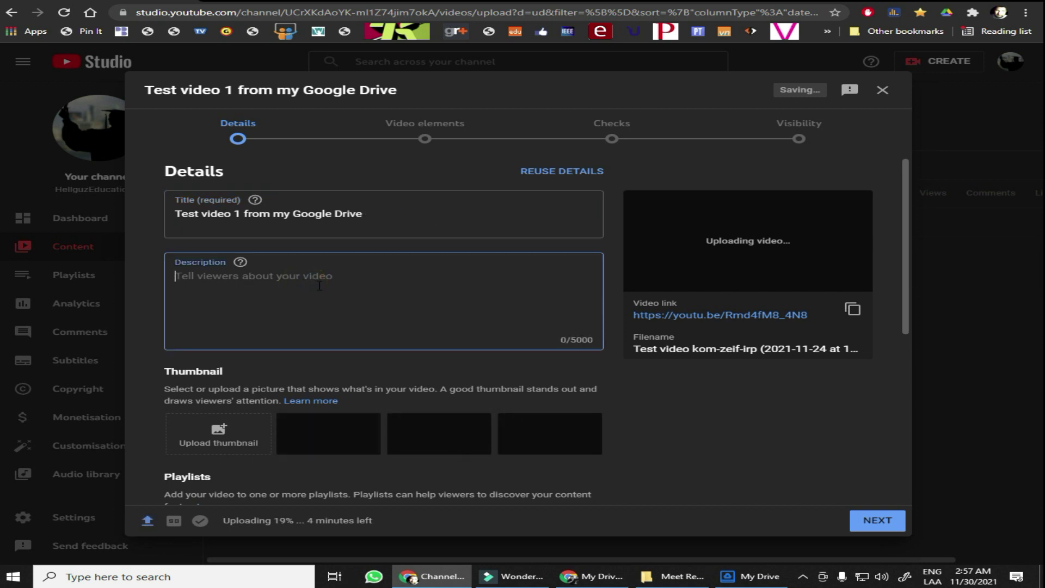
text(this is a )
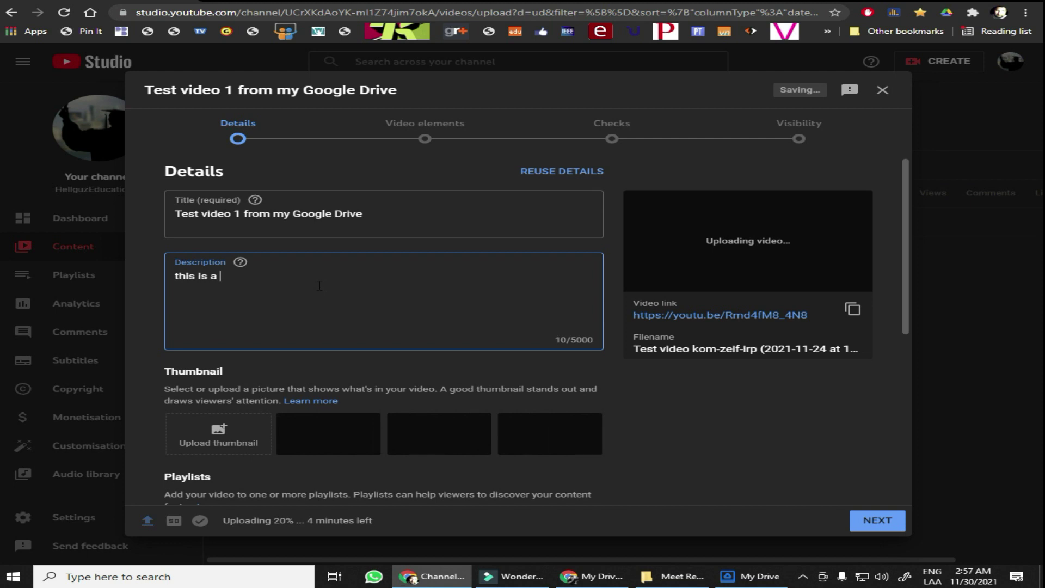
text(test)
scroll(334, 348, down, 1)
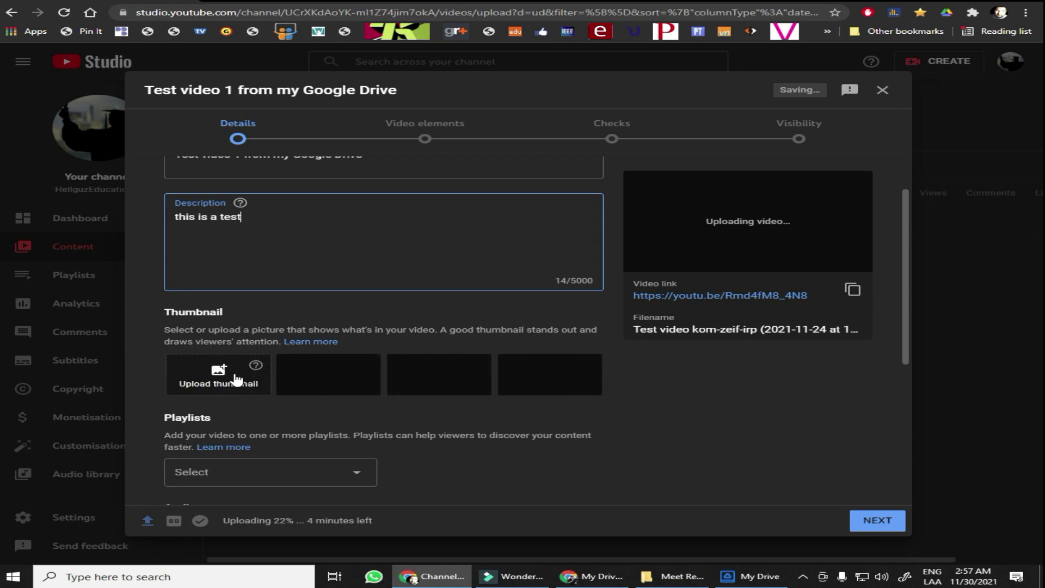
Mark the video 'No, it's not made for kids', expand Age restriction, and continue to video elements.
click(256, 381)
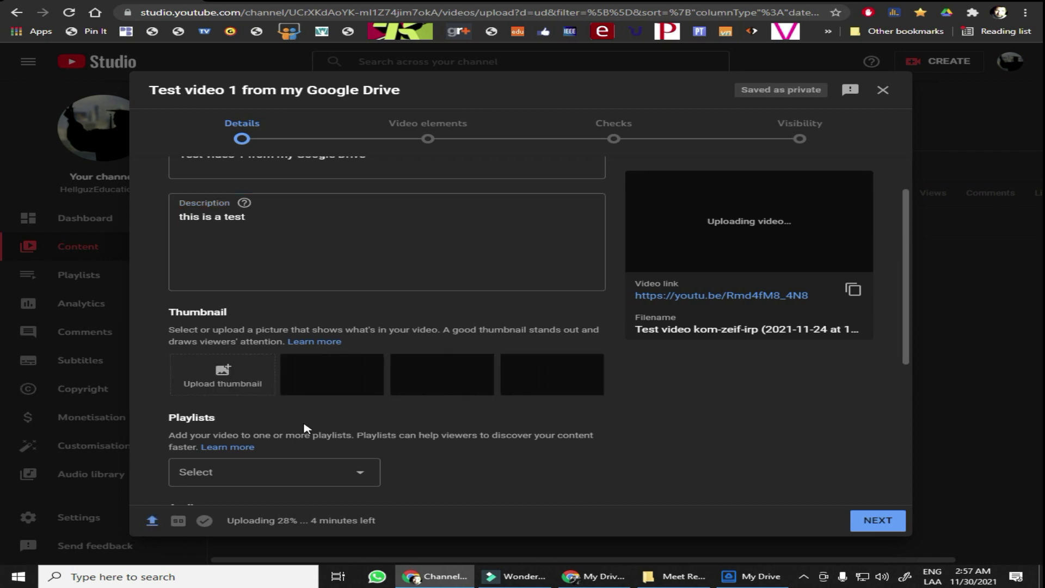
scroll(305, 428, down, 1)
scroll(294, 381, down, 3)
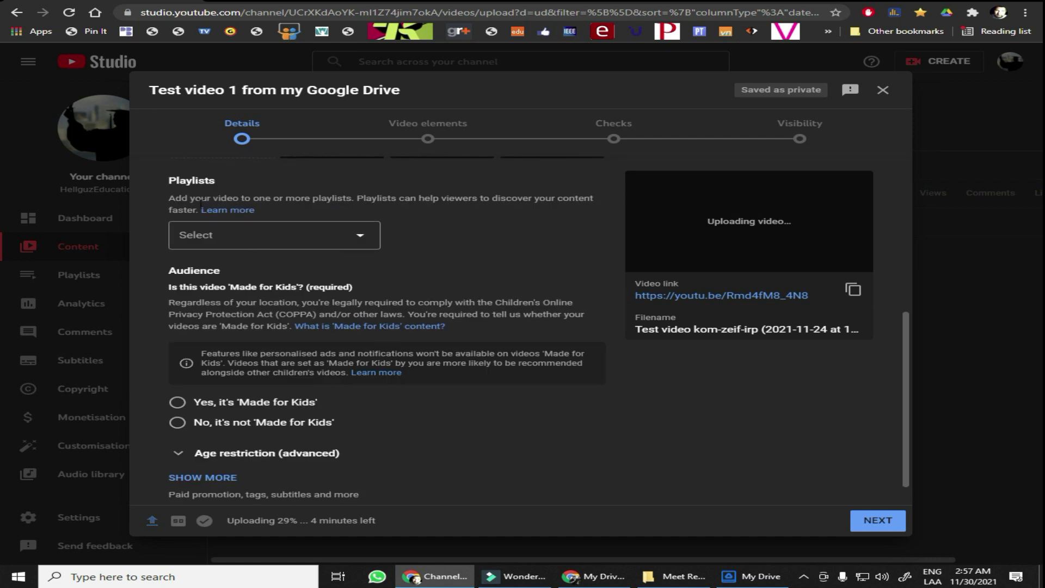
scroll(299, 353, down, 1)
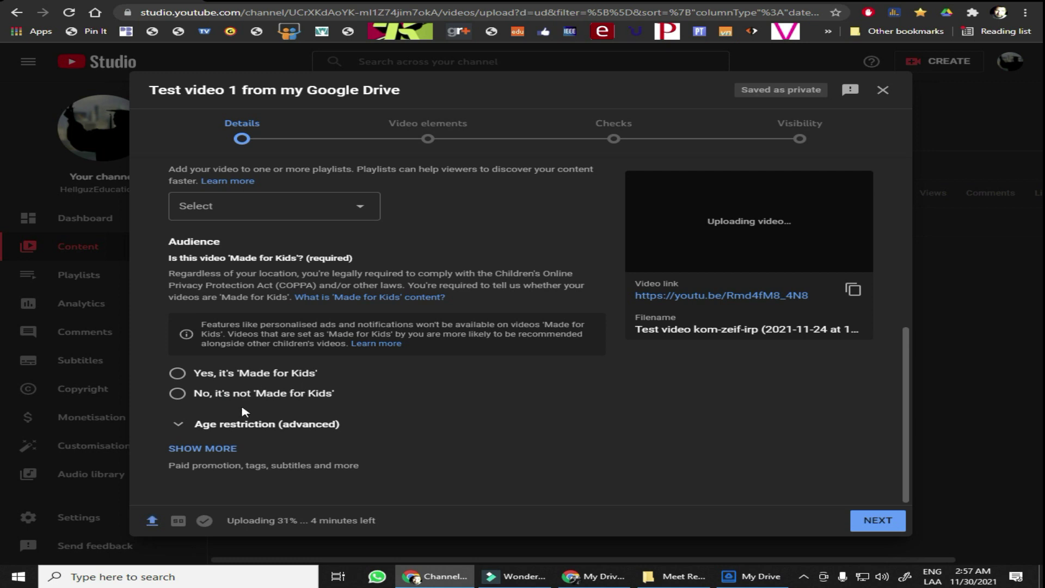
click(194, 398)
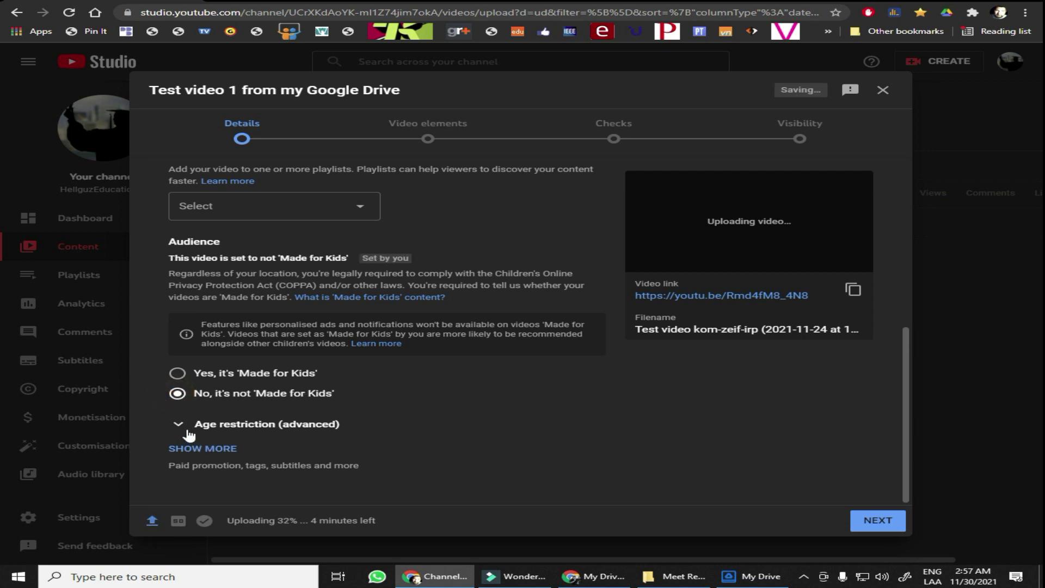
click(182, 428)
scroll(261, 327, down, 2)
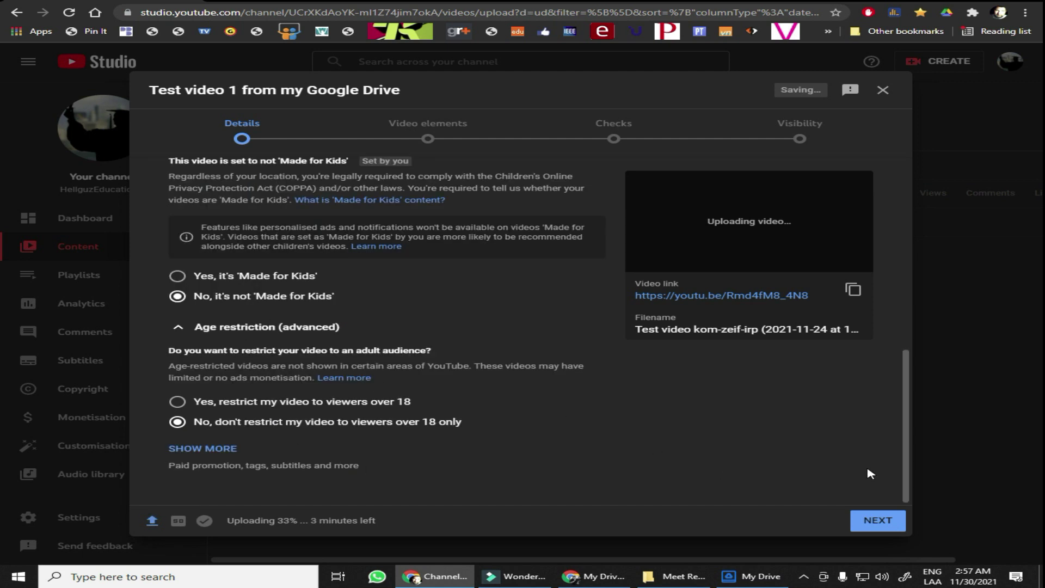
click(882, 521)
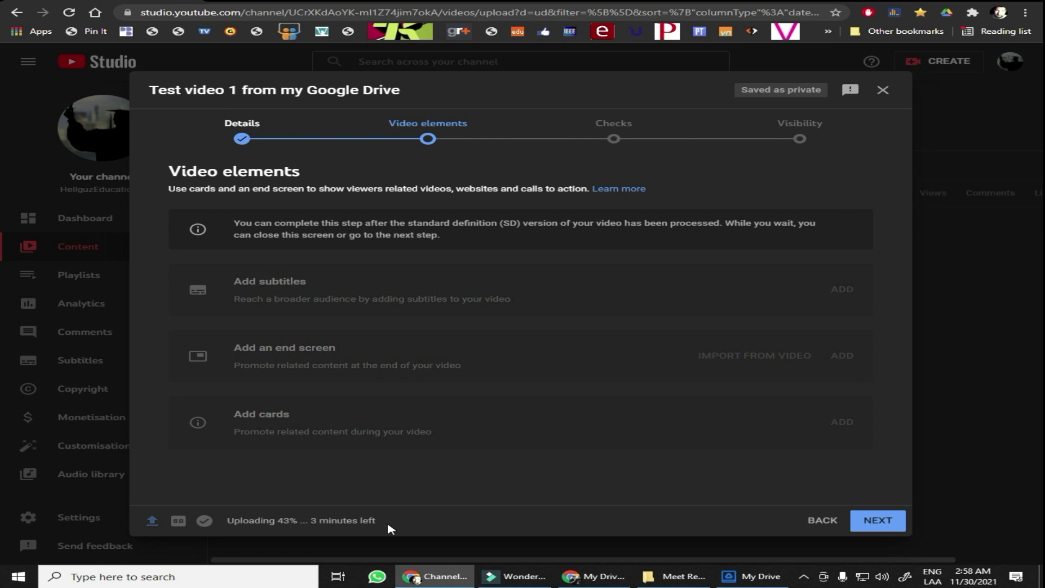
Pass the elements and checks steps, set visibility to Public, and publish the video.
click(880, 527)
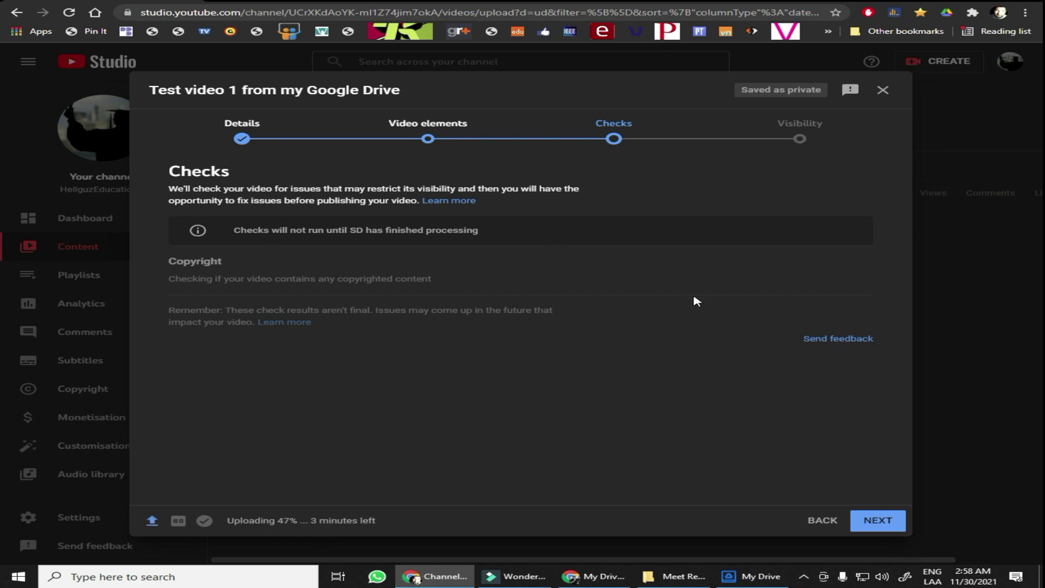
click(880, 524)
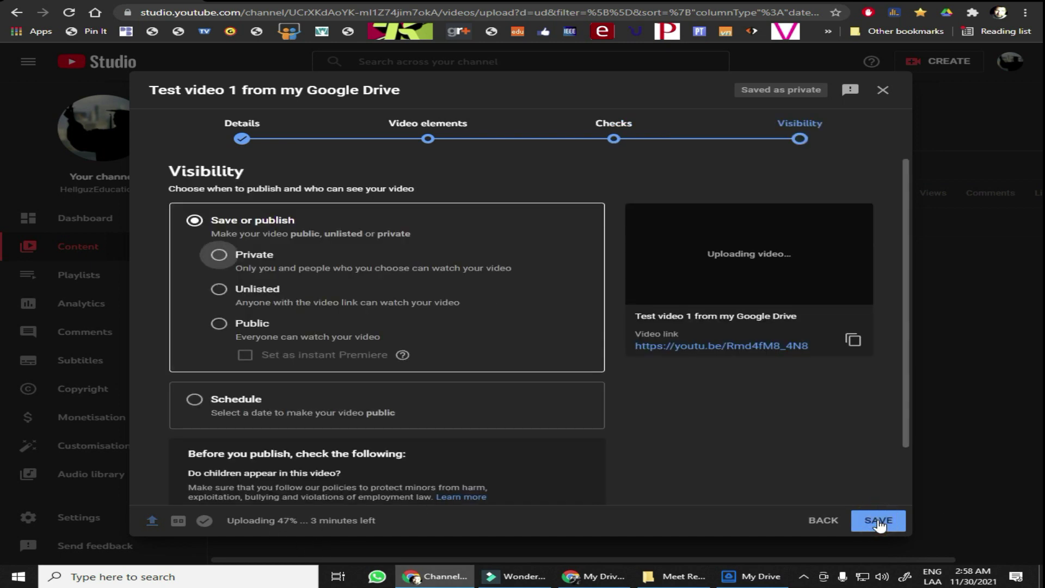
scroll(267, 302, down, 1)
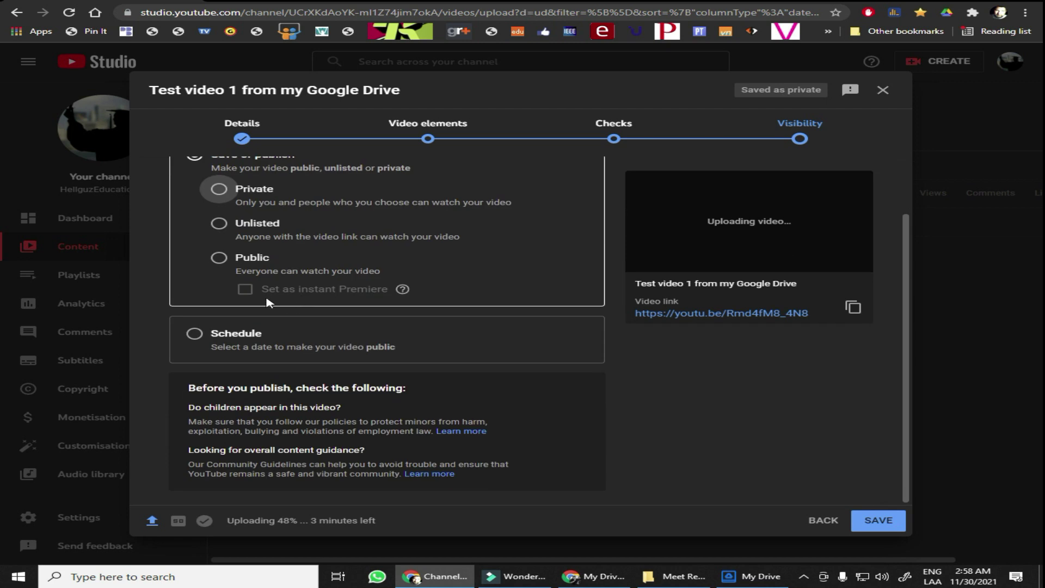
click(220, 259)
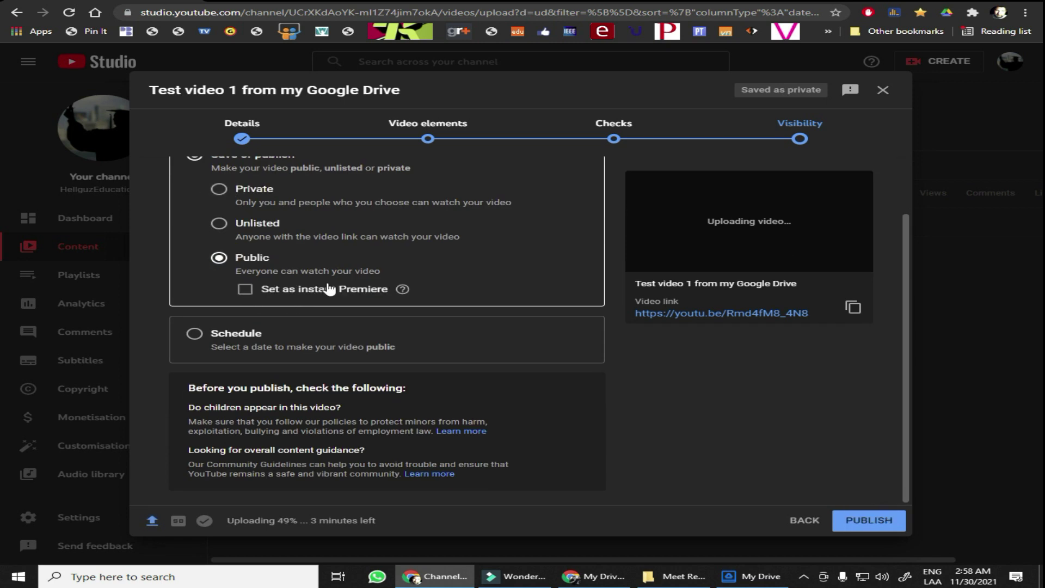
scroll(290, 331, up, 1)
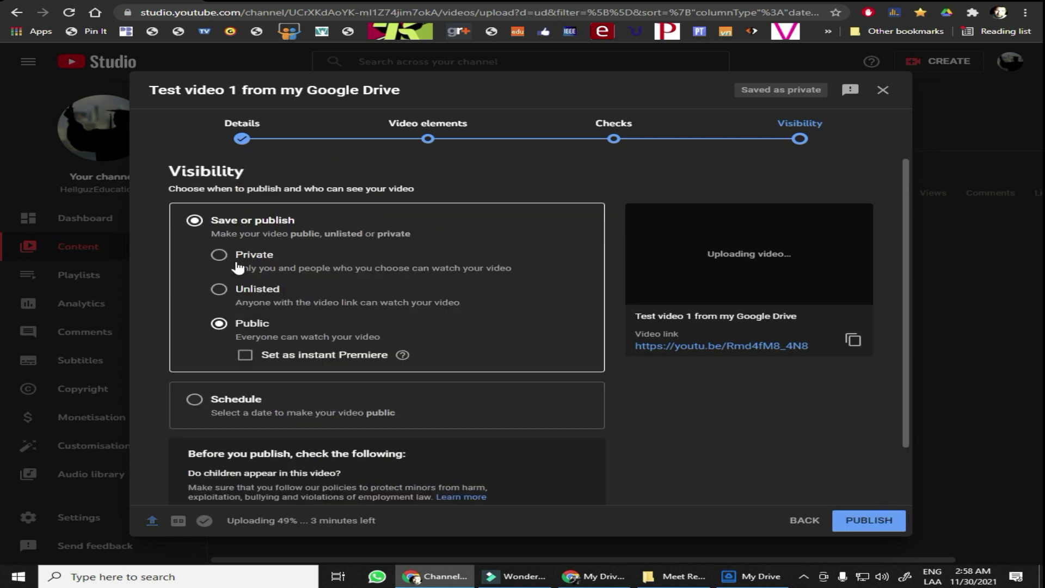
scroll(360, 315, down, 1)
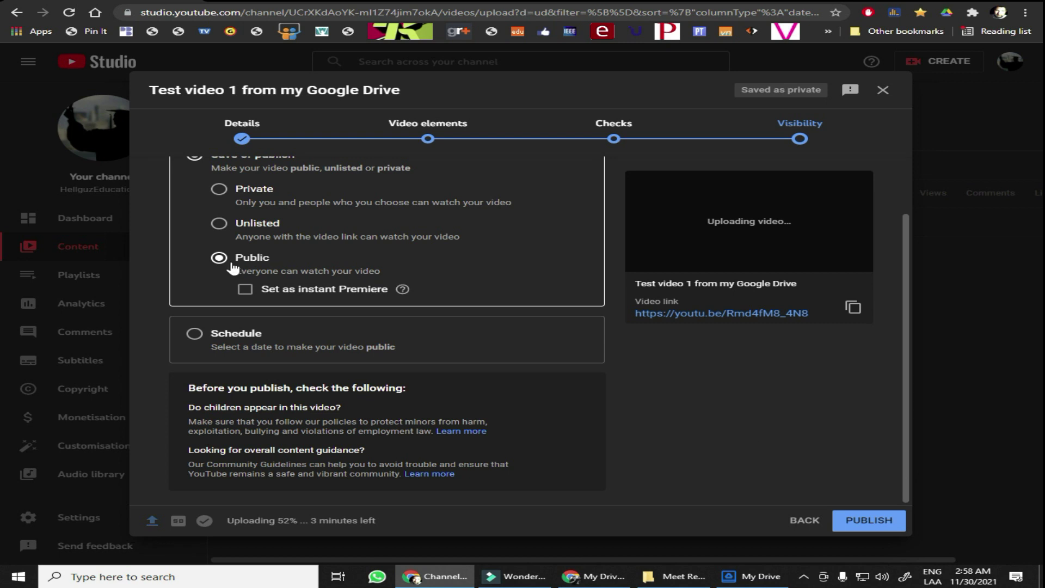
click(866, 524)
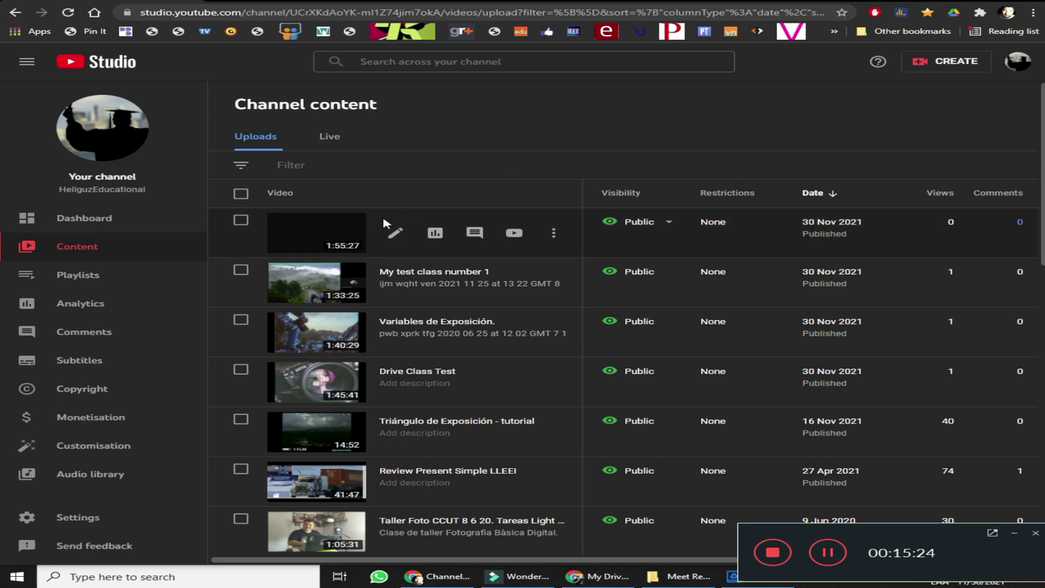
Go to the HellguzEducational channel page from the account menu and view its uploads.
click(1019, 62)
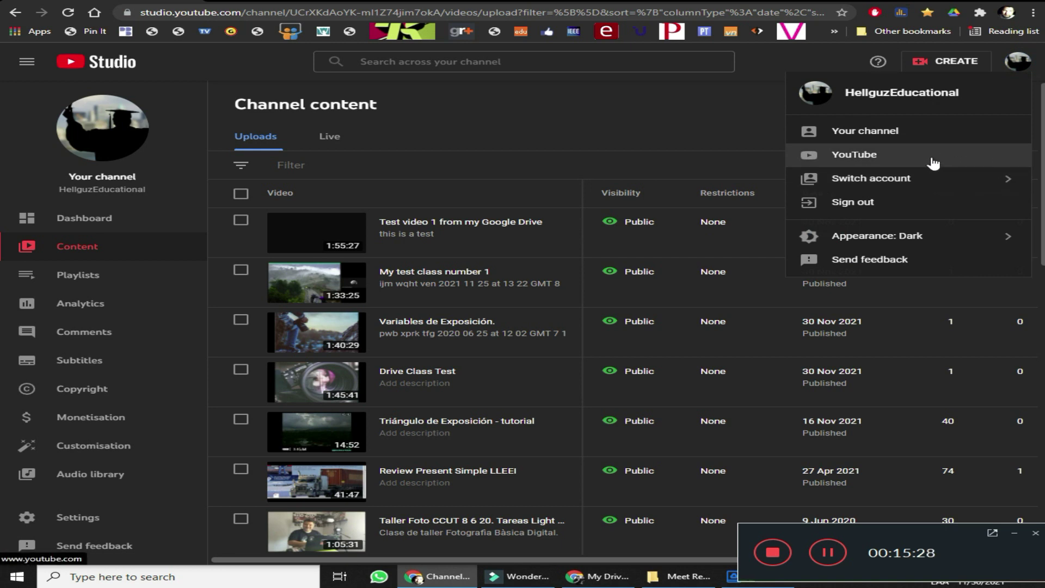
click(876, 132)
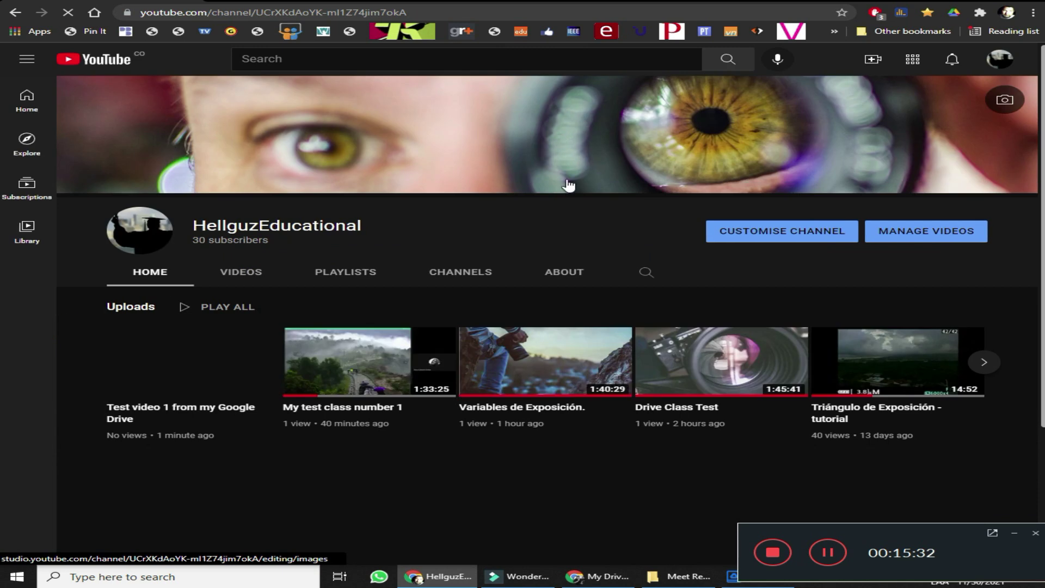
scroll(342, 315, down, 1)
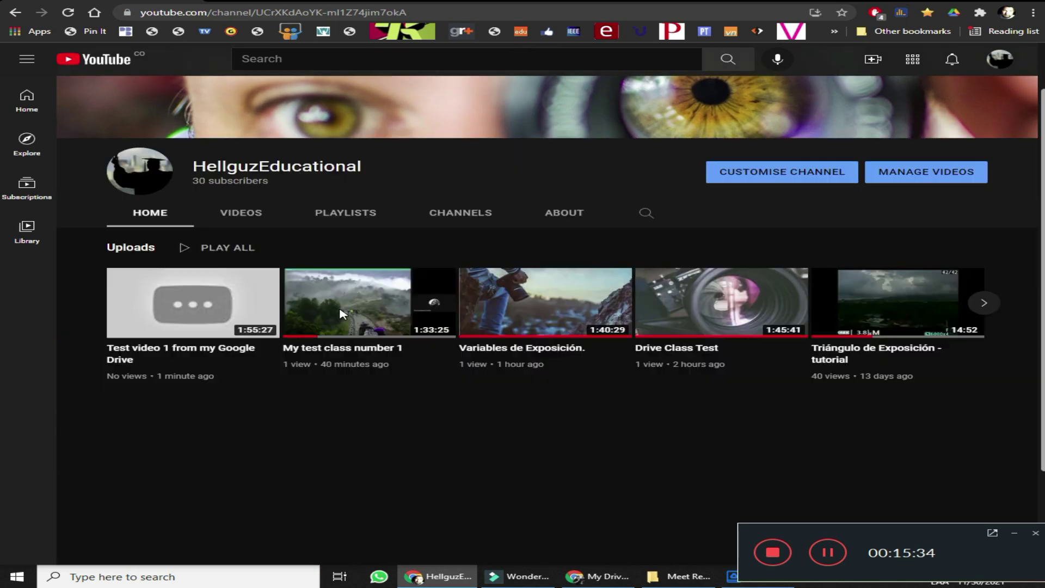